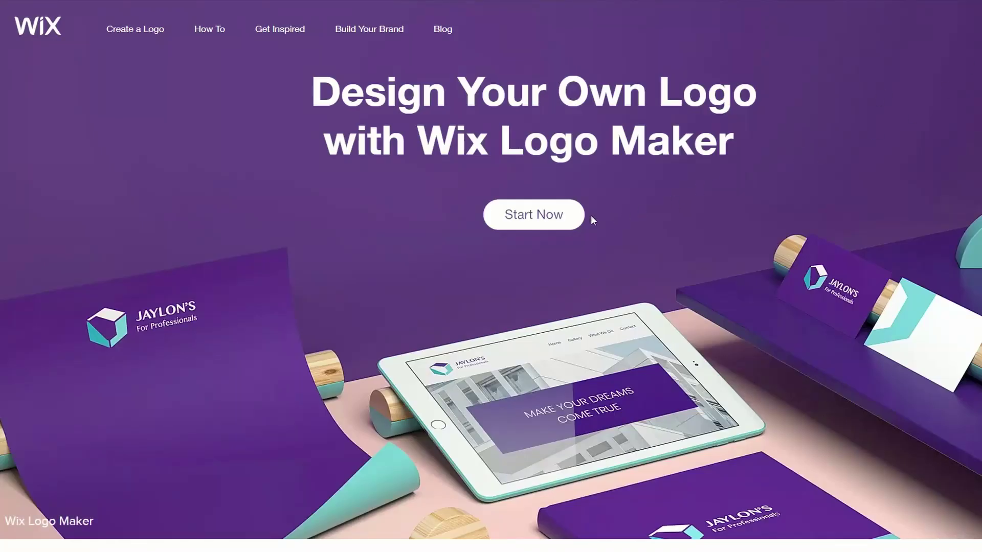
Start a new logo design from the Wix Logo Maker landing page.
click(566, 217)
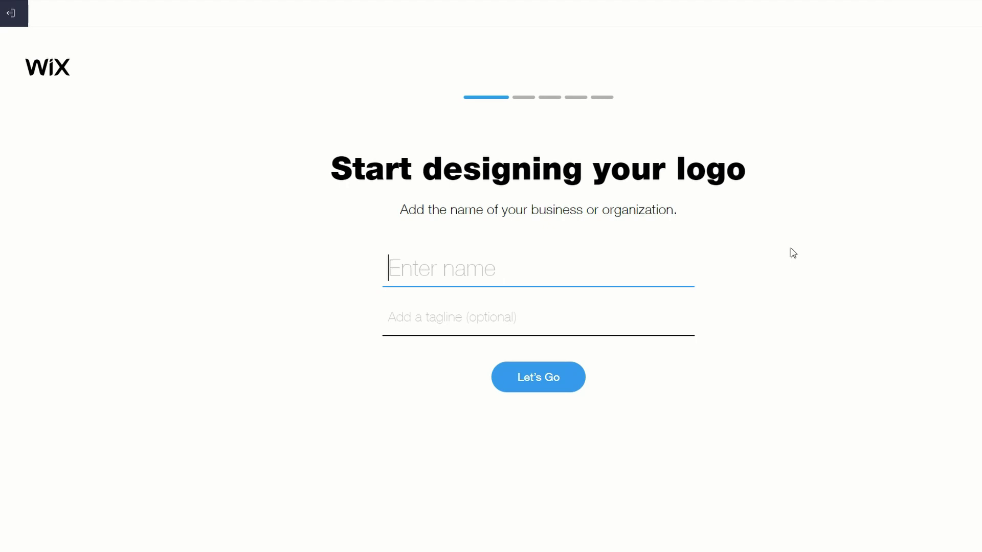
Enter business name 'Doggy Day Walker' and tagline 'Happy Pets Happy Home', then submit them.
text(Doggy)
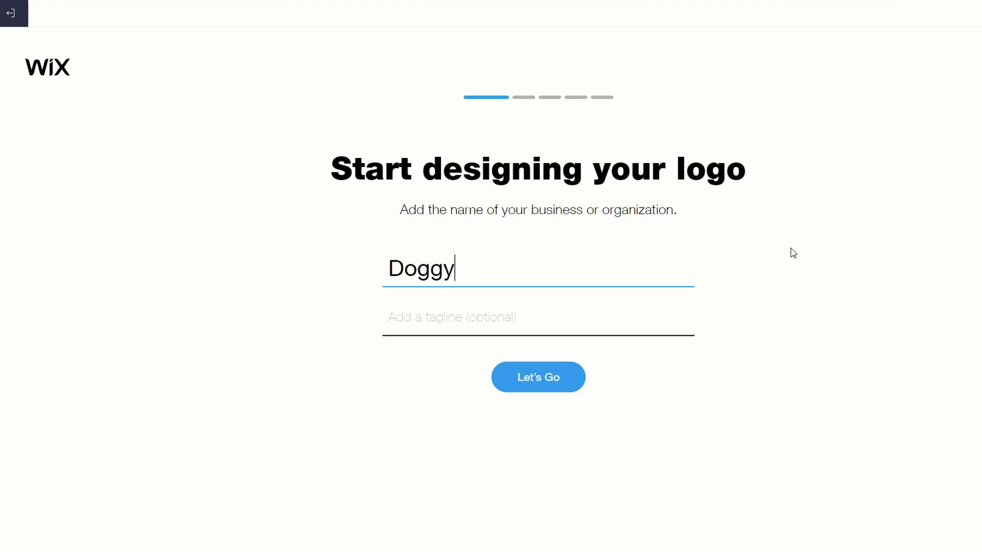
text( Day W)
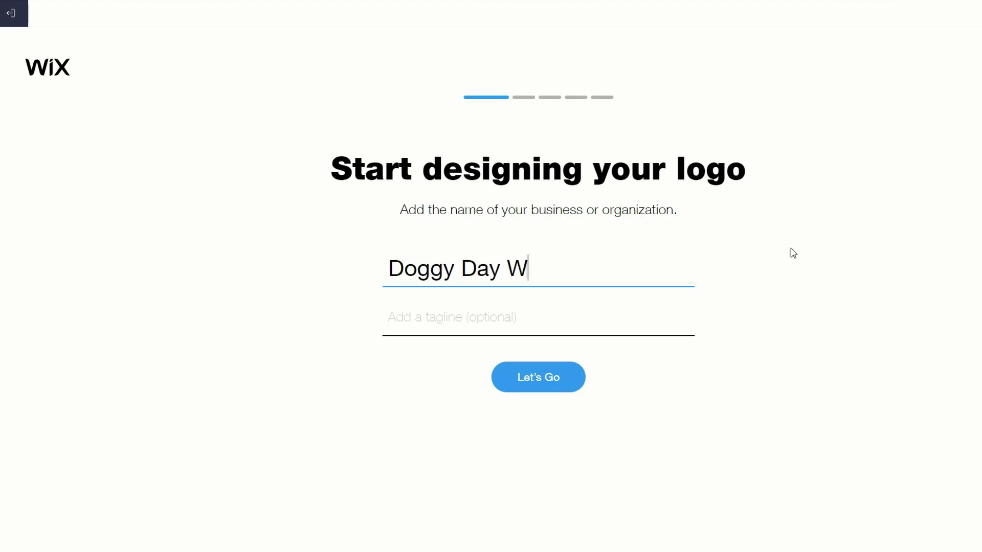
text(alker)
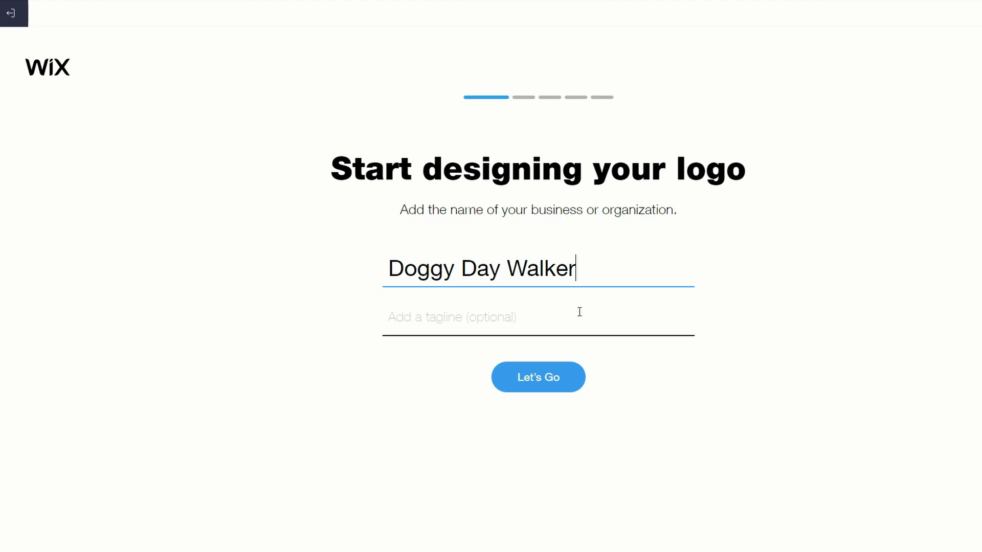
click(450, 318)
text(Happy Pe)
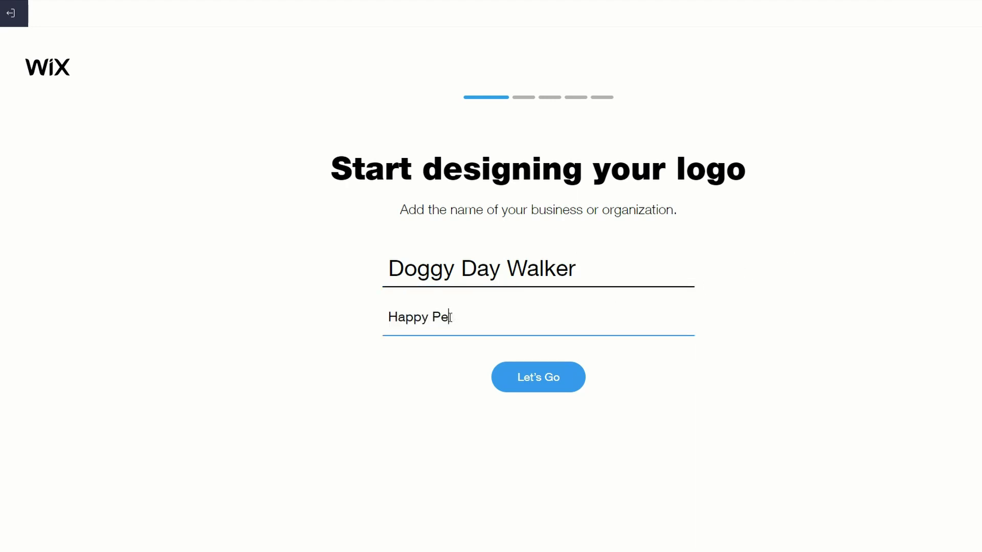
text(ts Happy Home)
click(539, 381)
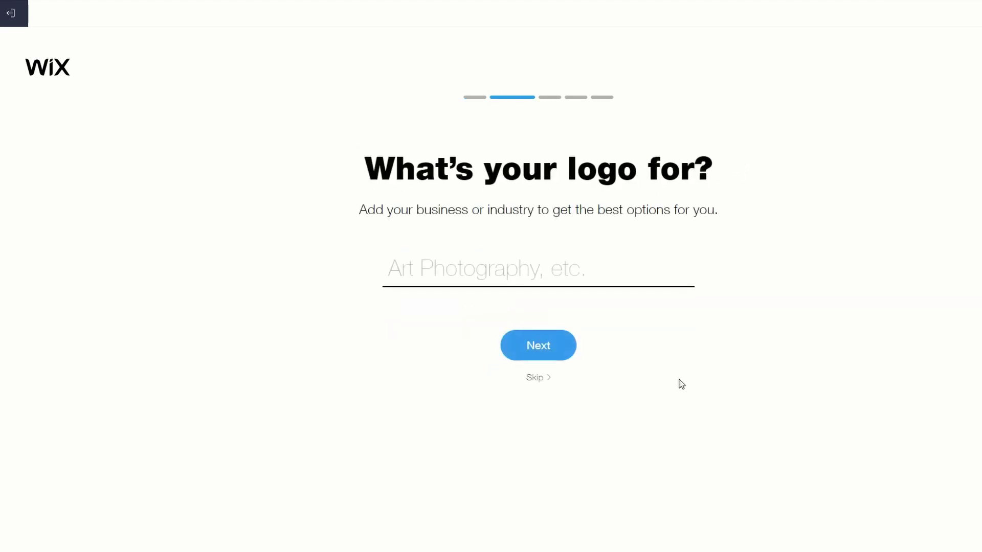
Search 'pet walker' and set Dog Walker as the logo's industry.
click(441, 269)
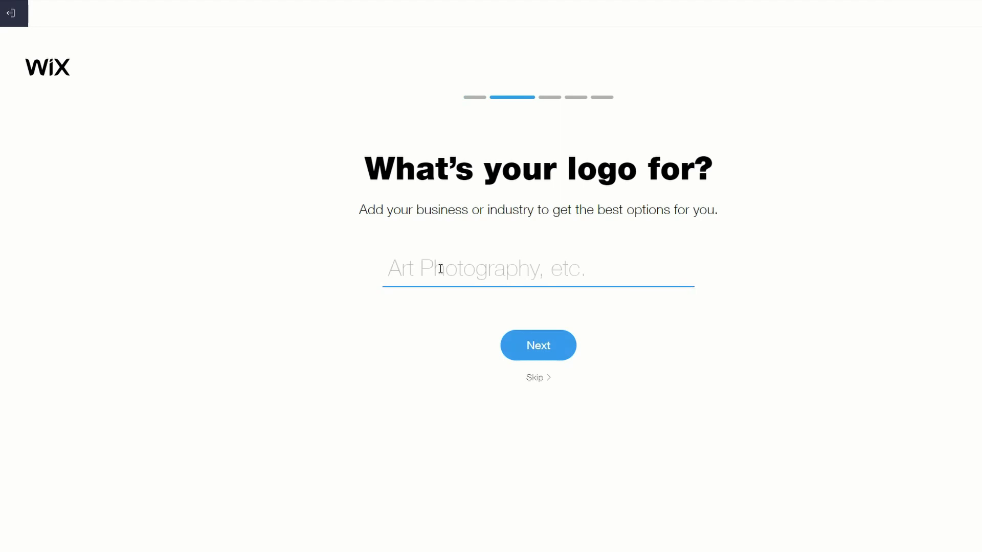
text(pet )
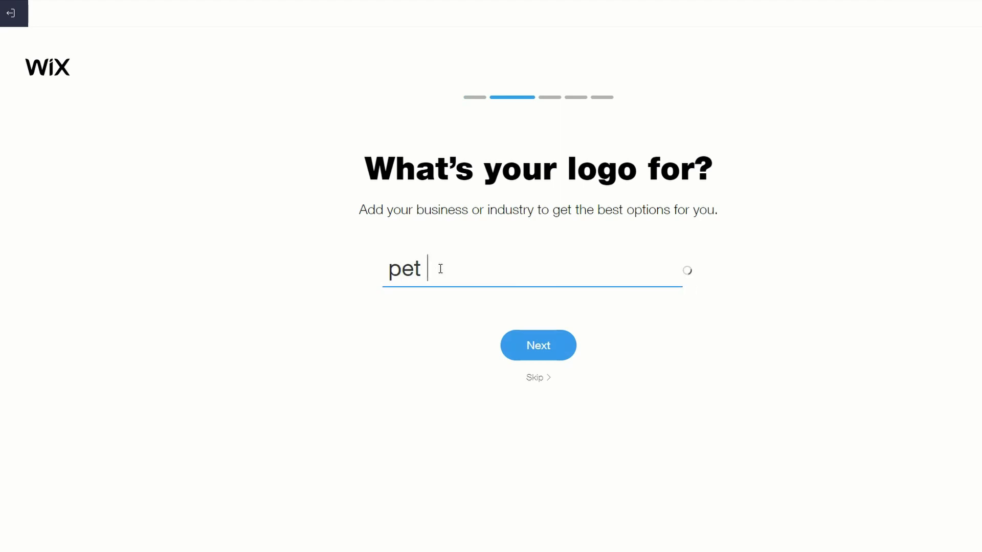
text(walker)
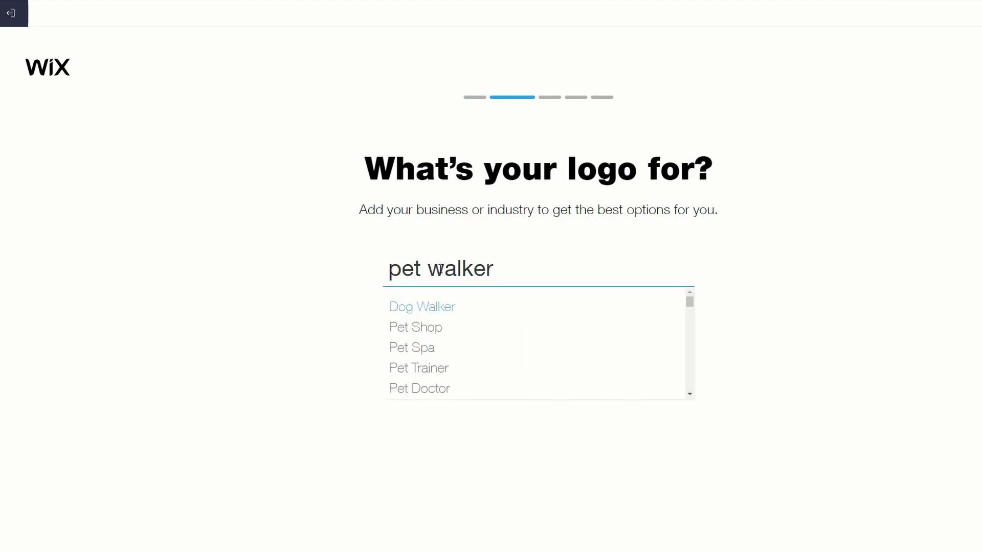
scroll(498, 328, down, 3)
scroll(465, 317, up, 3)
click(445, 310)
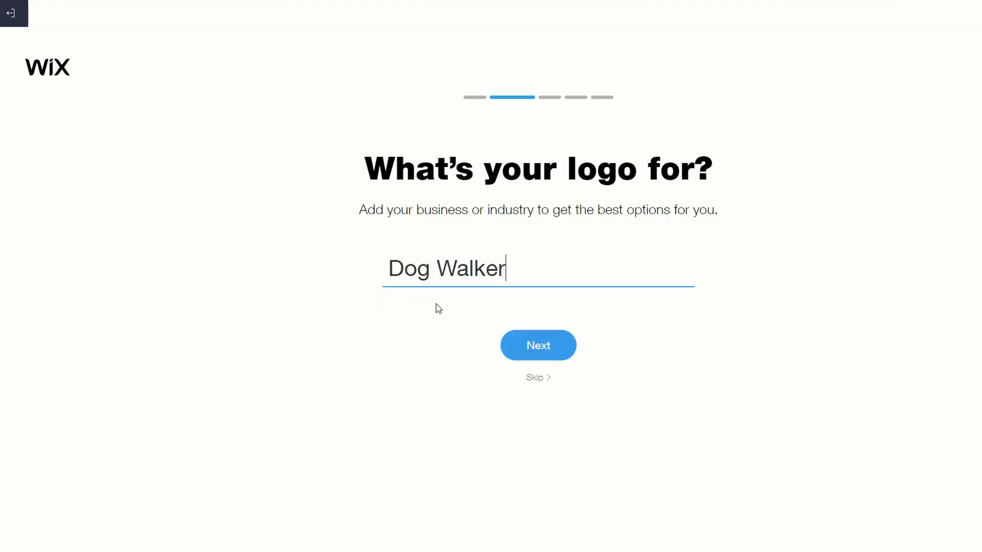
click(547, 351)
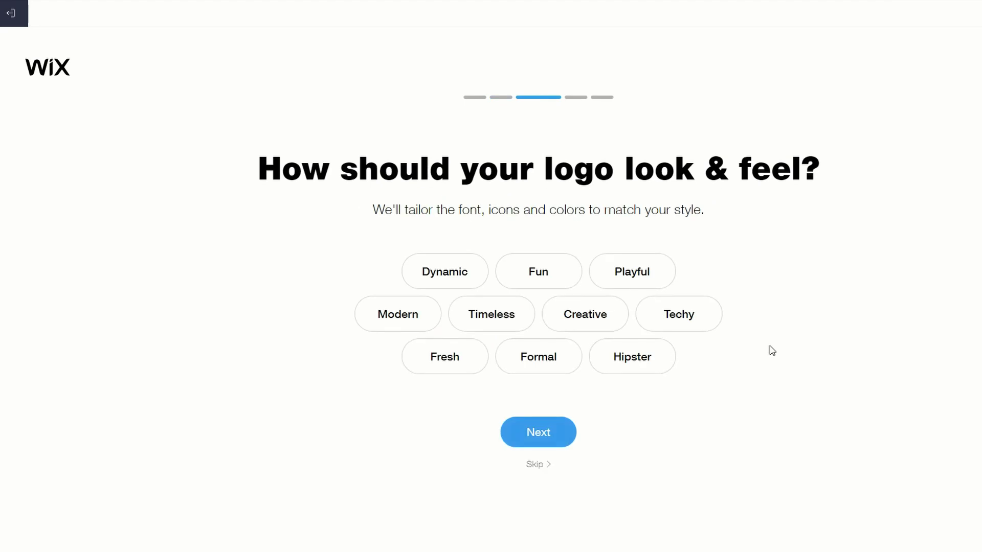
Select the Fun, Playful and Creative logo styles and continue.
click(545, 279)
click(632, 275)
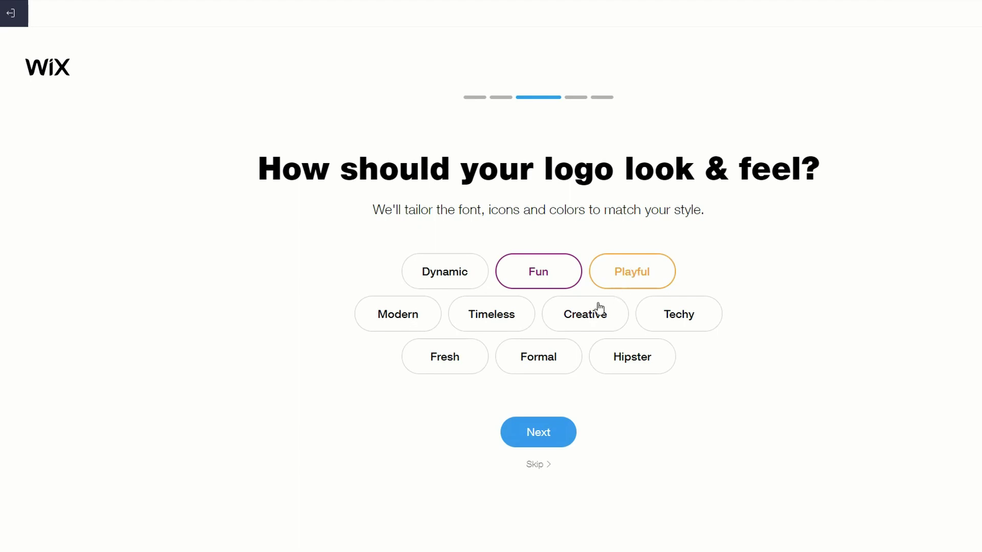
click(567, 321)
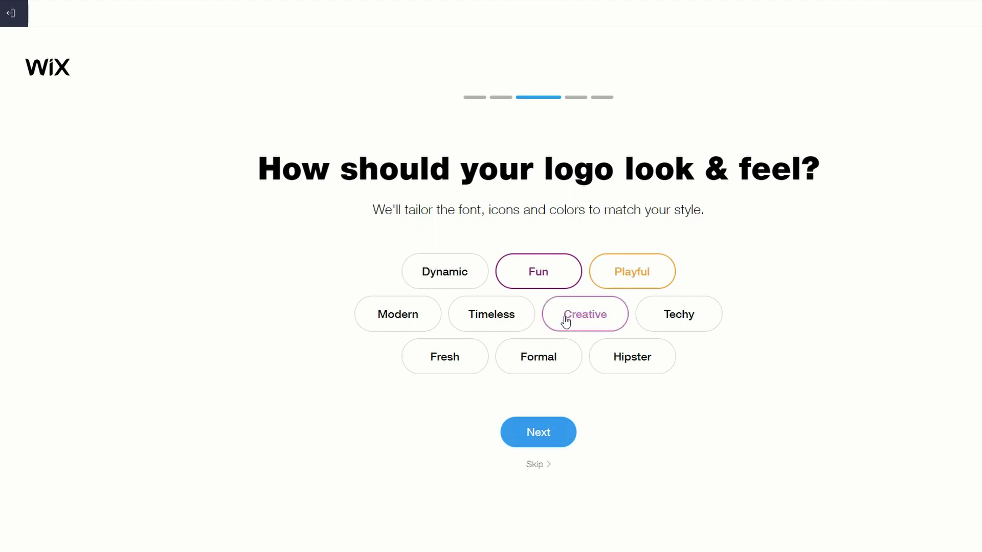
click(552, 436)
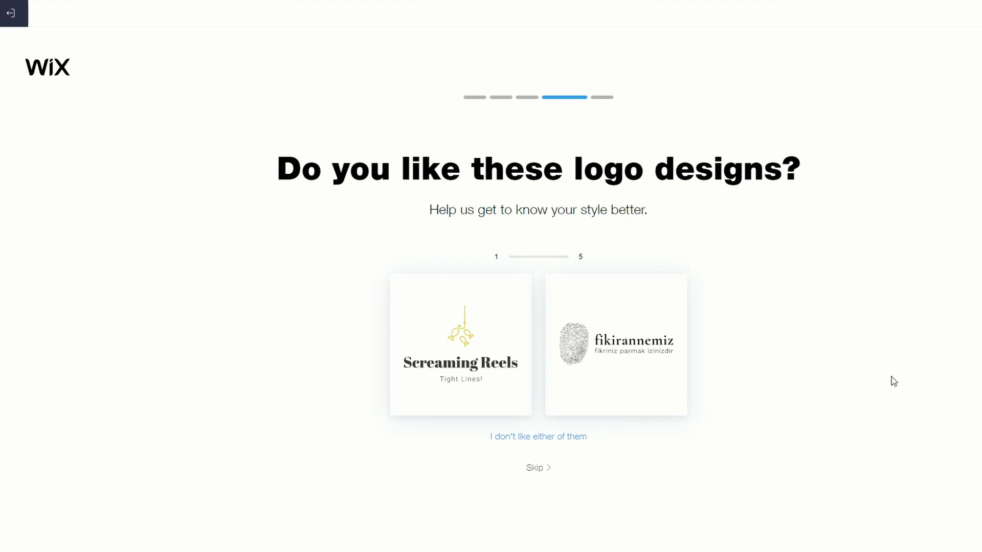
Prefer the Screaming Reels, Grow, Jet Off Abroad, Ridgeway and orange pet movers designs.
click(465, 350)
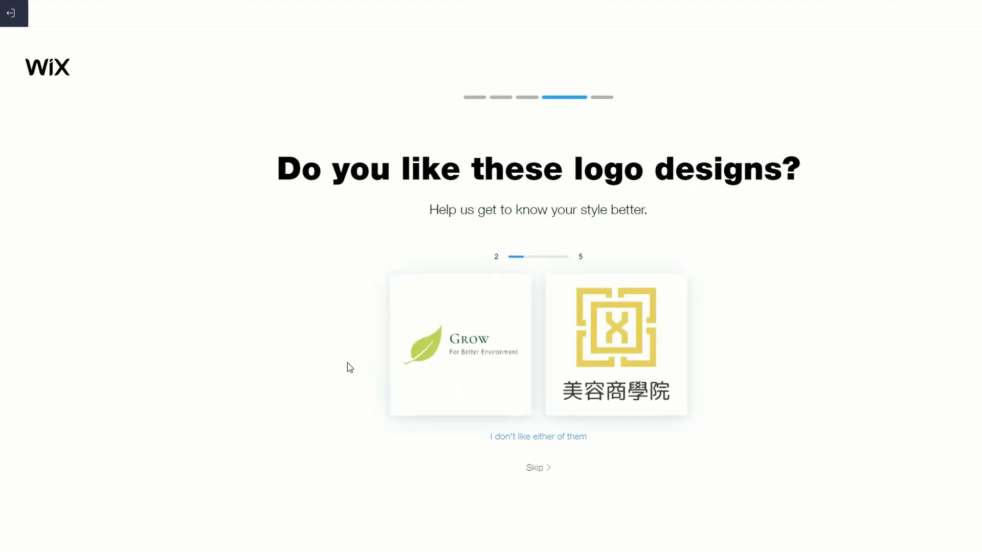
click(467, 348)
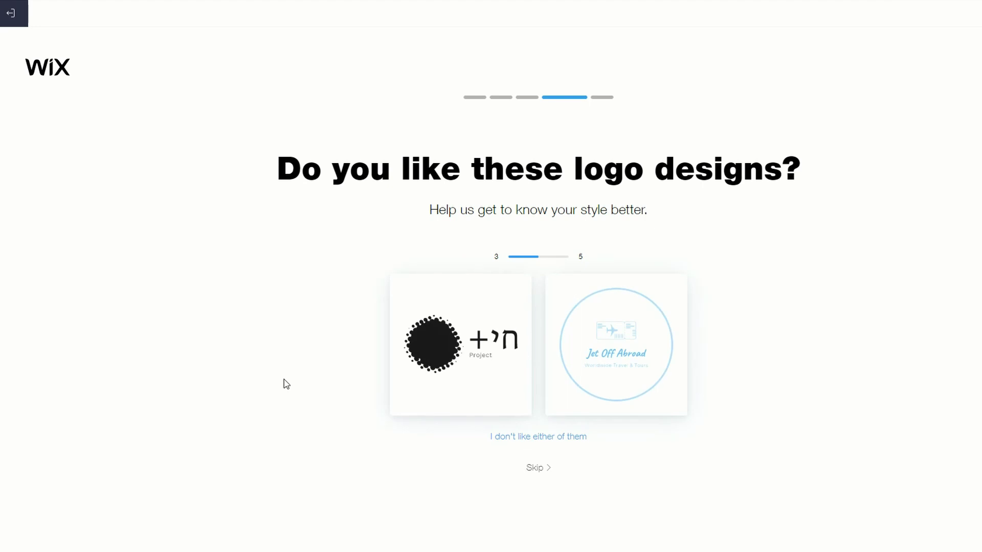
click(647, 332)
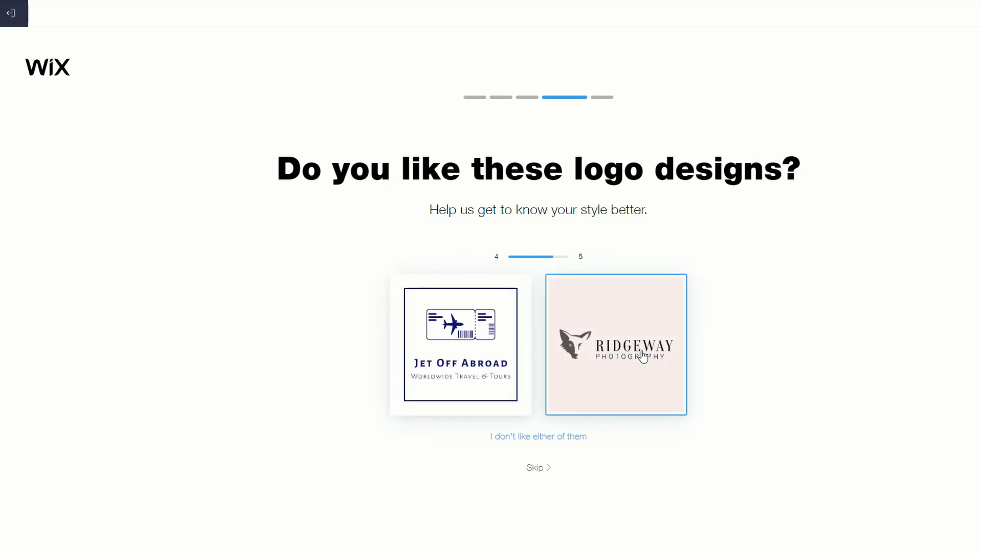
click(616, 345)
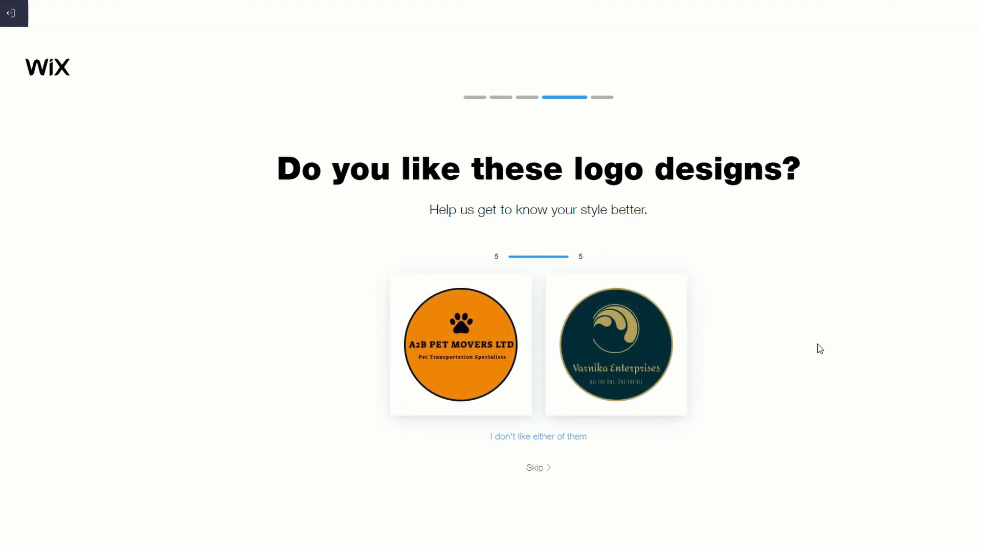
click(465, 345)
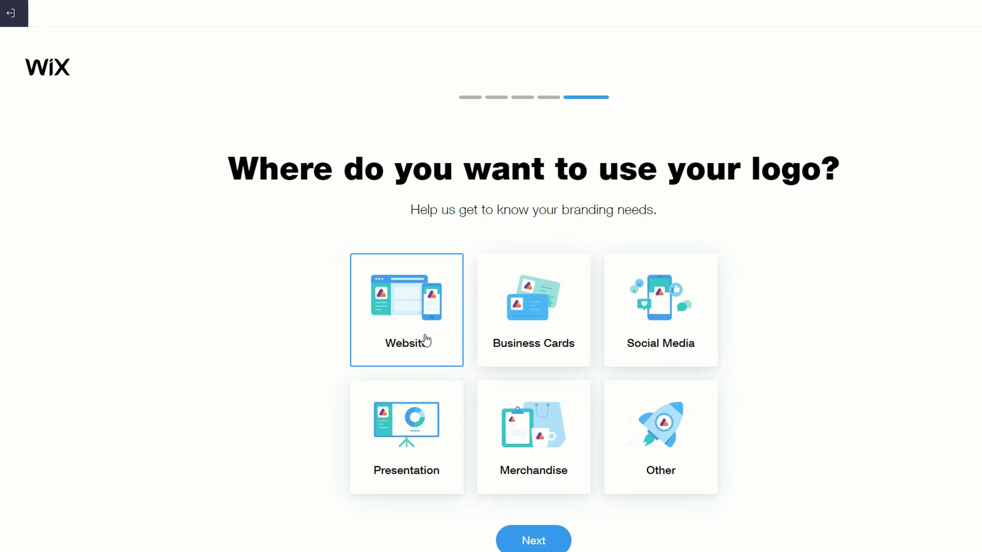
Choose Website, Business Cards and Social Media as logo uses and submit the answers.
click(440, 341)
click(569, 333)
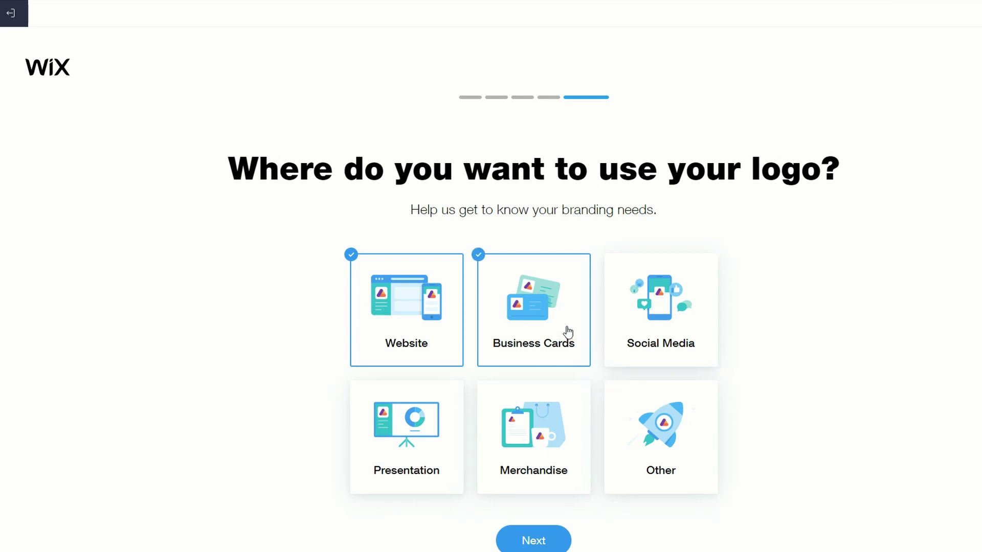
click(683, 320)
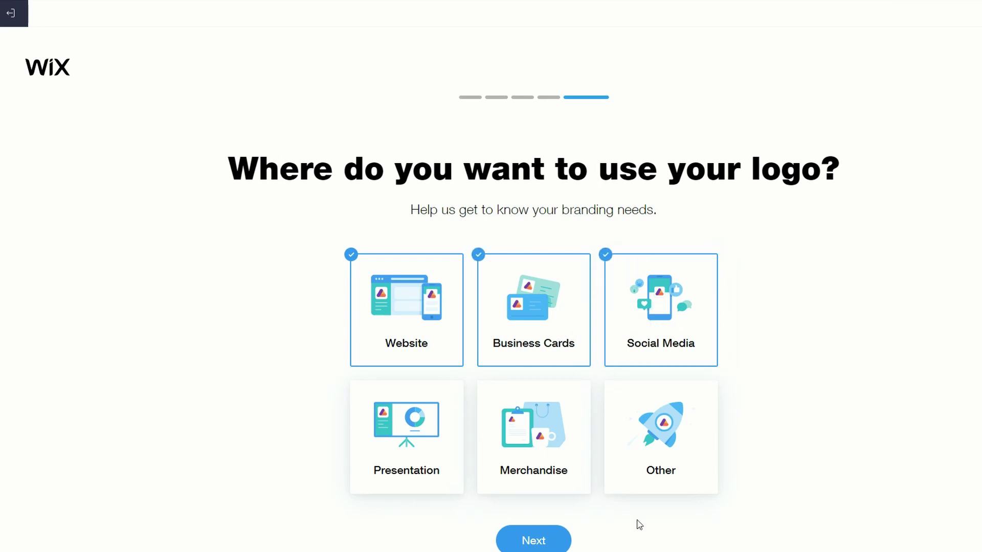
click(536, 542)
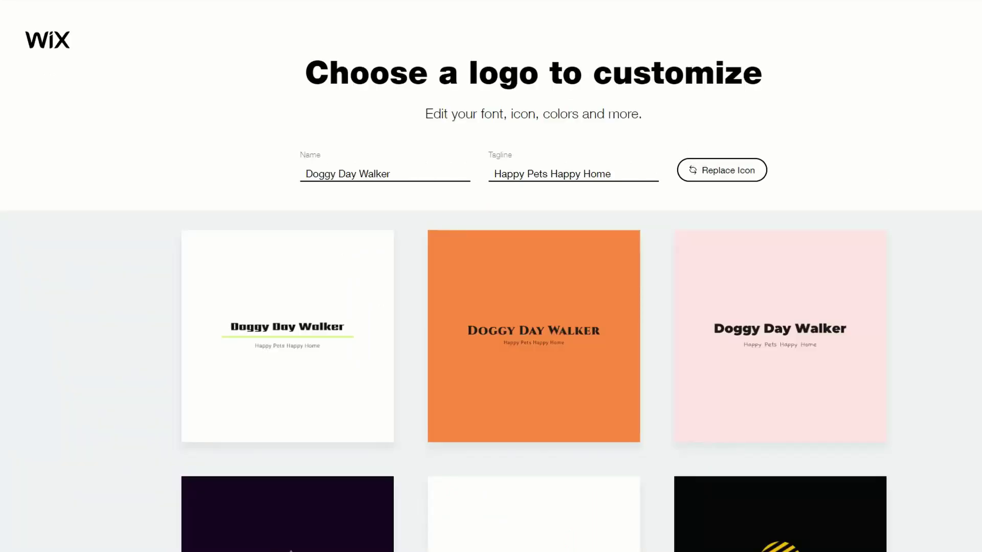
Browse the generated Doggy Day Walker logos and open the Replace Icon picker.
scroll(534, 358, down, 3)
mouse_move(786, 184)
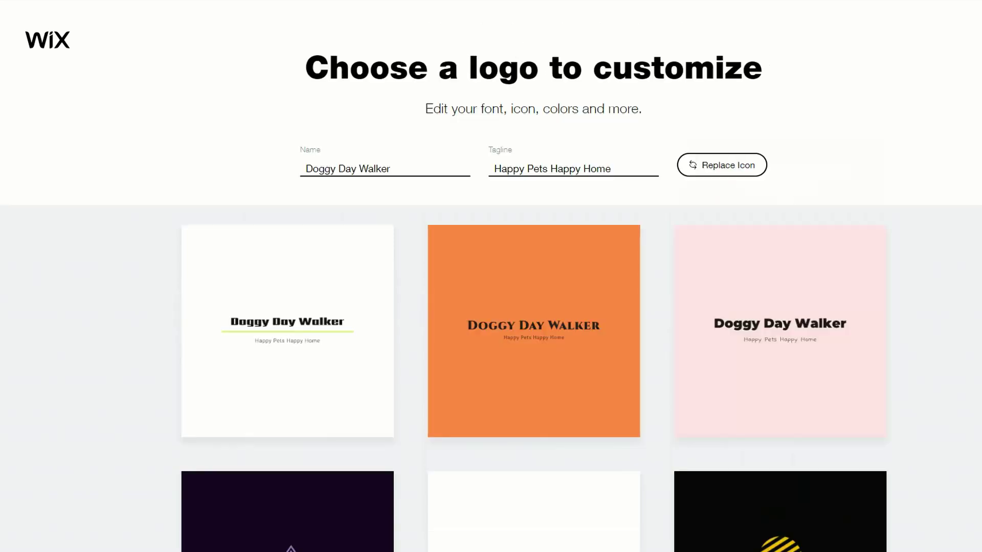
scroll(534, 327, down, 5)
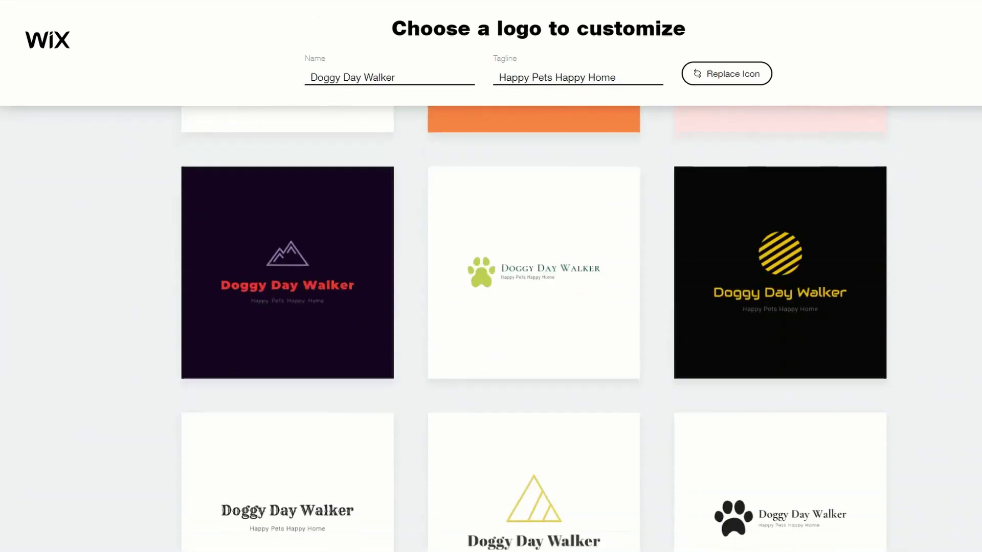
scroll(533, 332, down, 3)
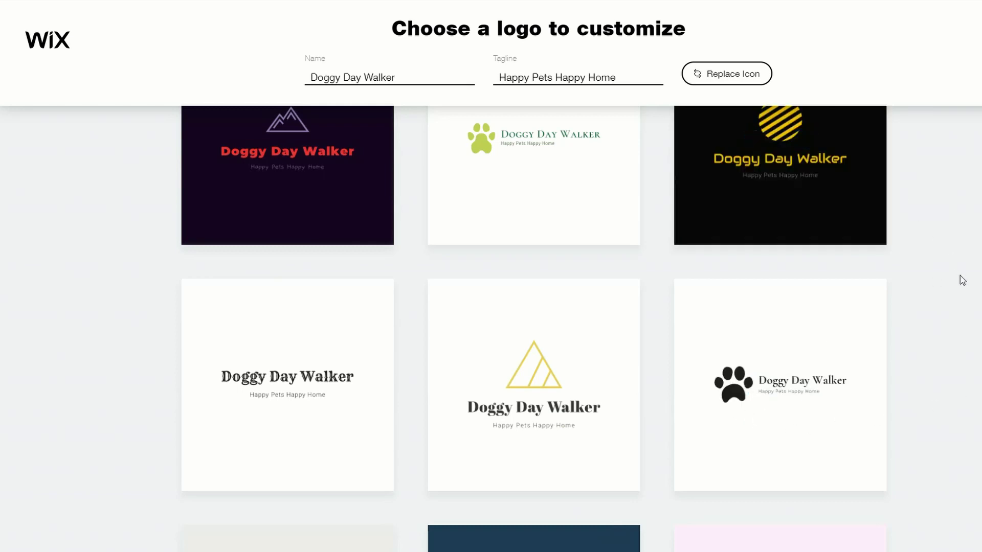
scroll(967, 291, down, 4)
scroll(971, 293, down, 3)
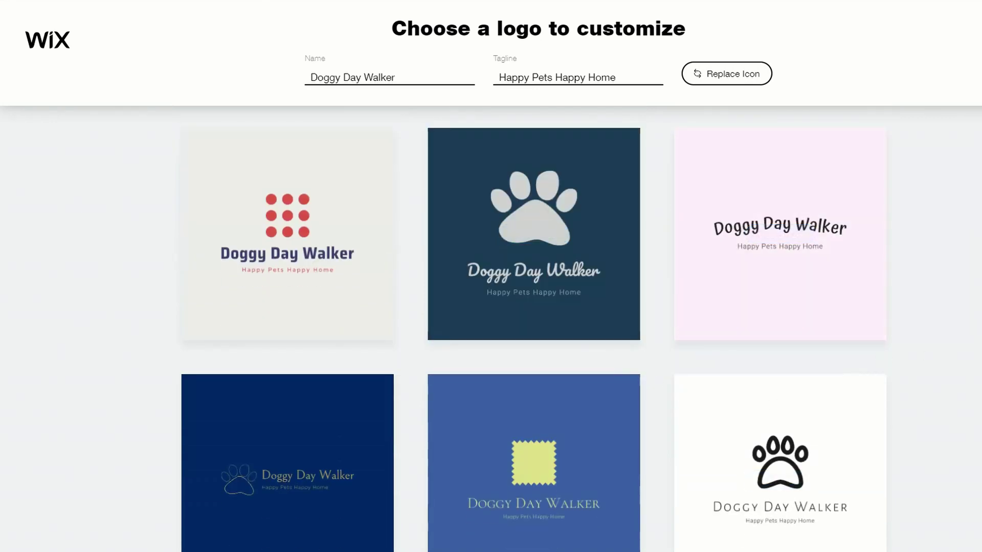
scroll(533, 325, down, 1)
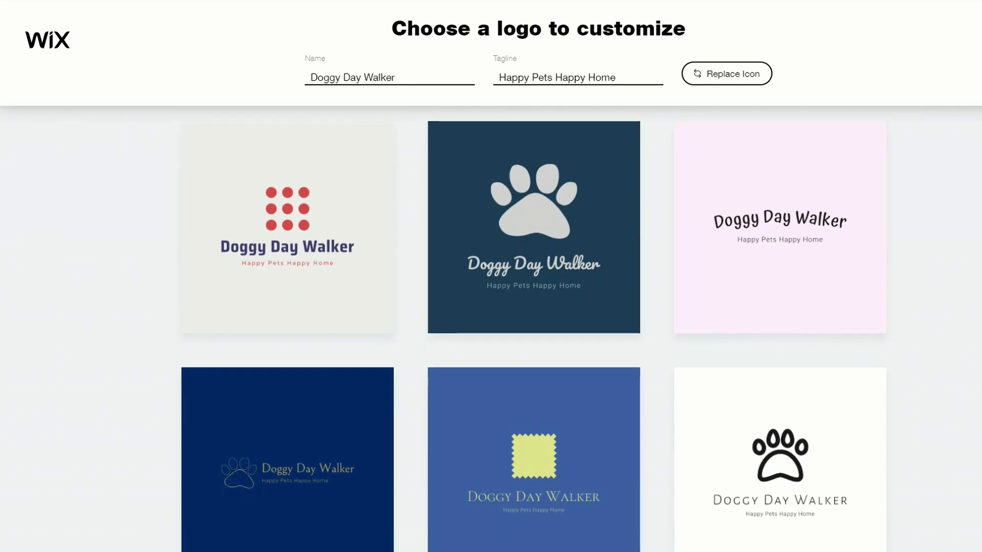
scroll(533, 328, down, 2)
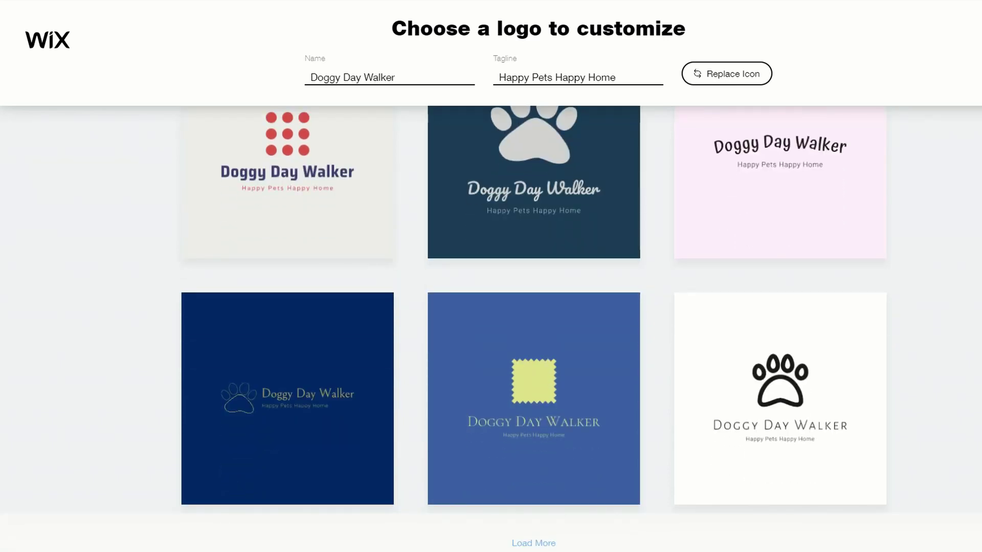
scroll(534, 327, up, 2)
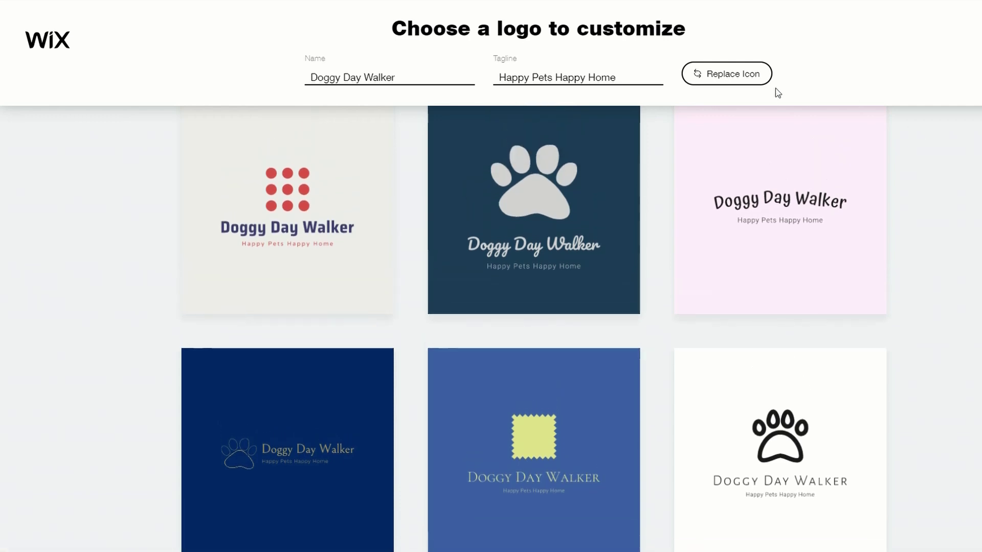
click(728, 76)
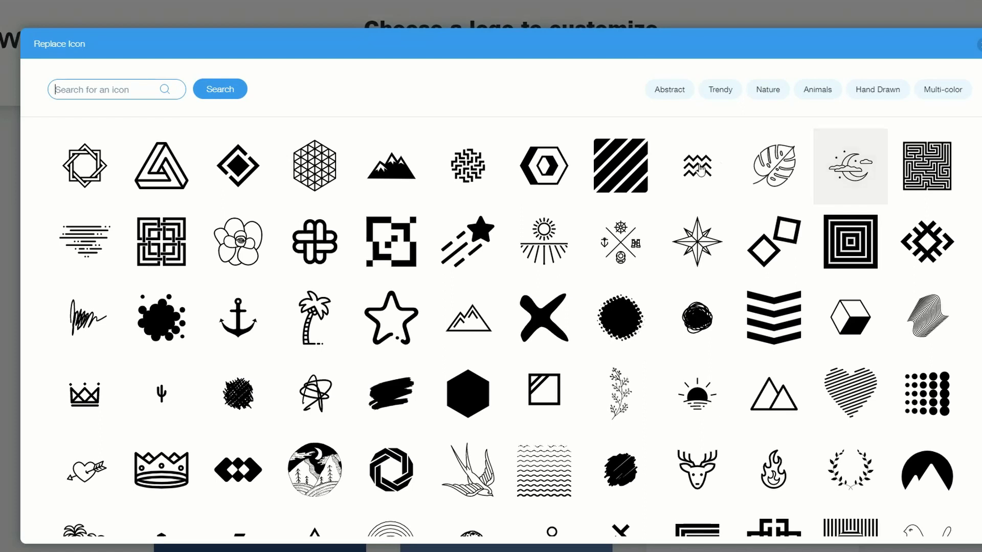
Use the bear face from the Trendy > Hand Drawn icons as the logo icon.
scroll(705, 278, down, 2)
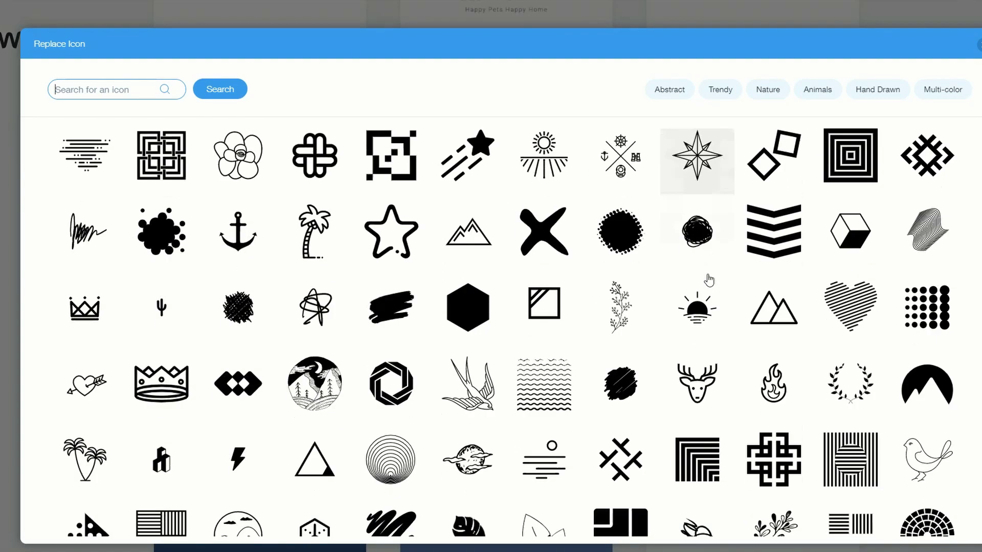
click(719, 89)
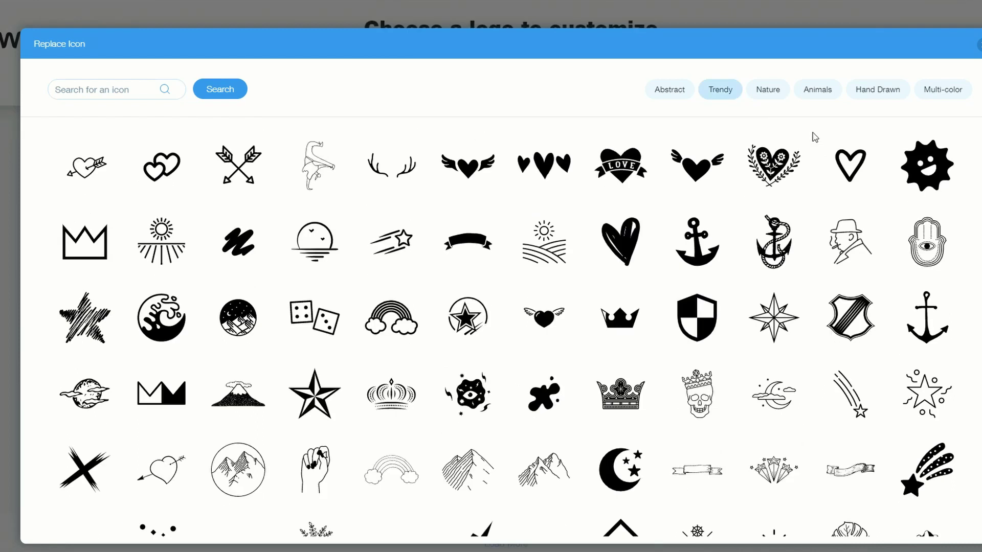
click(872, 90)
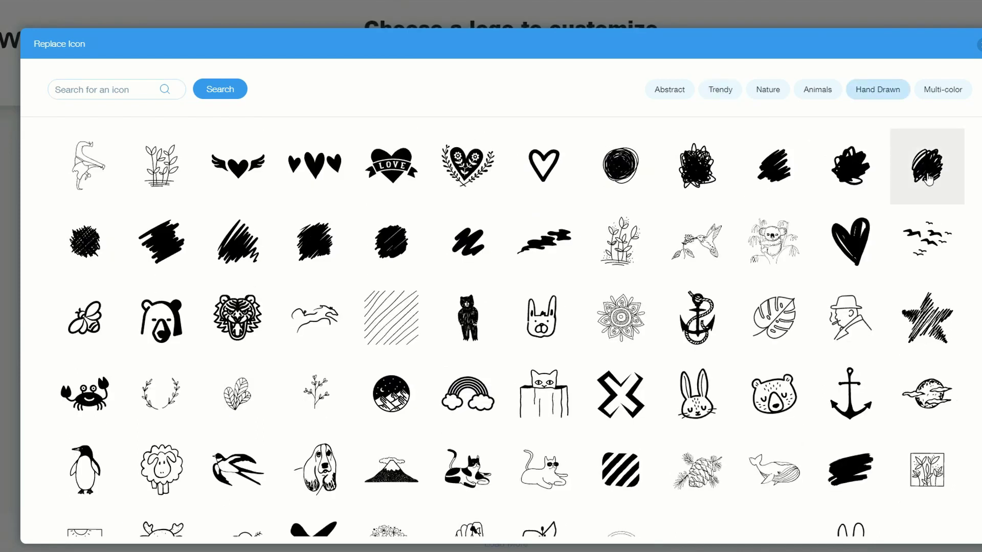
scroll(928, 179, down, 2)
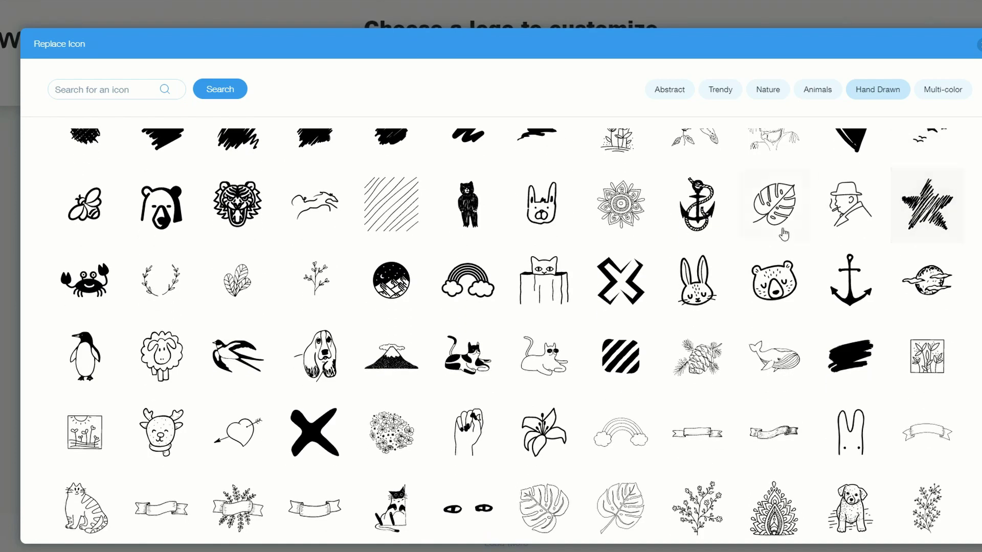
click(788, 288)
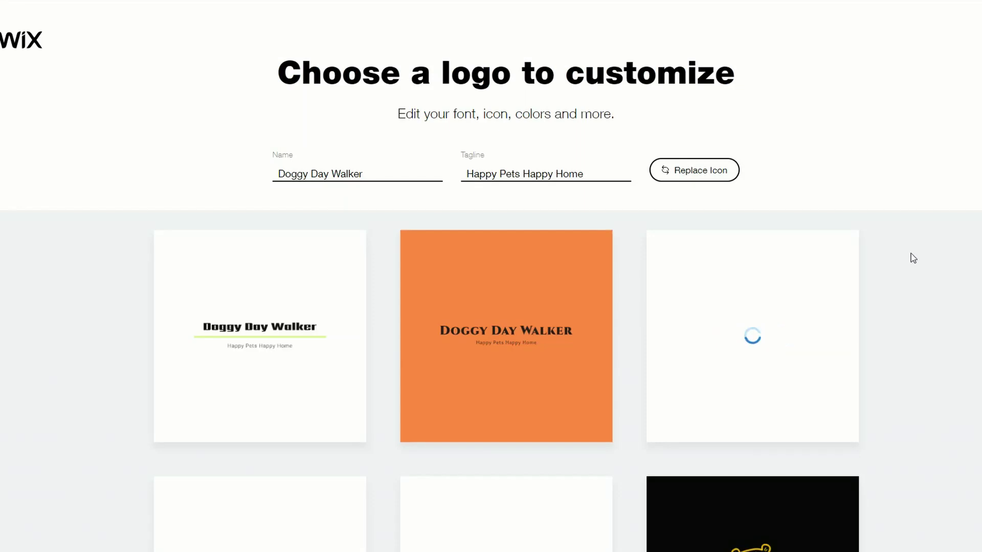
scroll(966, 298, down, 5)
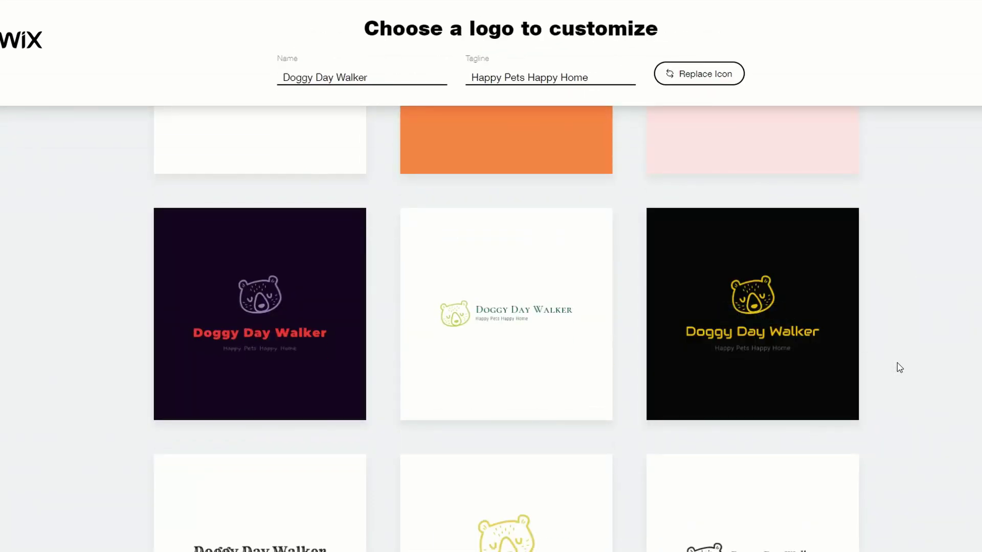
scroll(956, 340, down, 3)
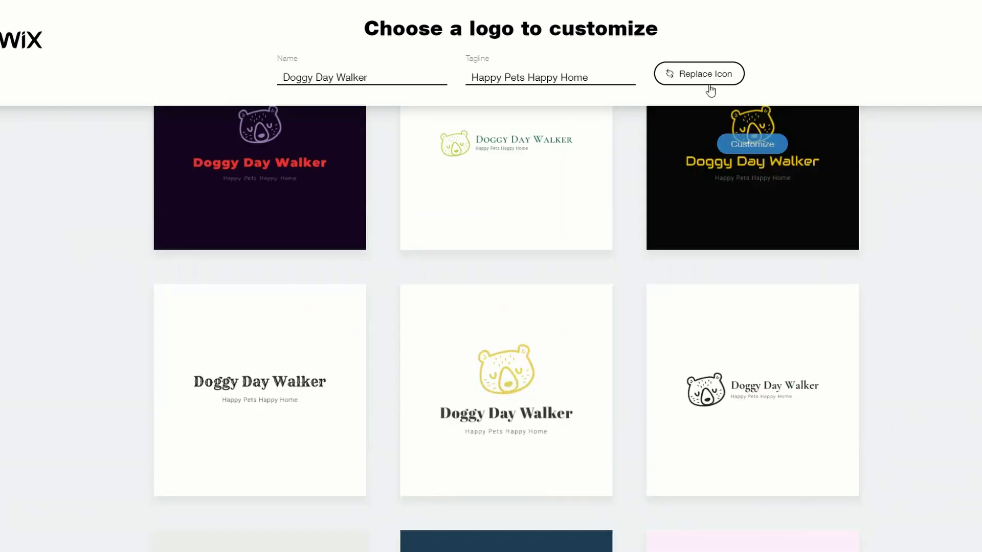
Reopen Replace Icon and browse the Multi-color icon category.
click(703, 74)
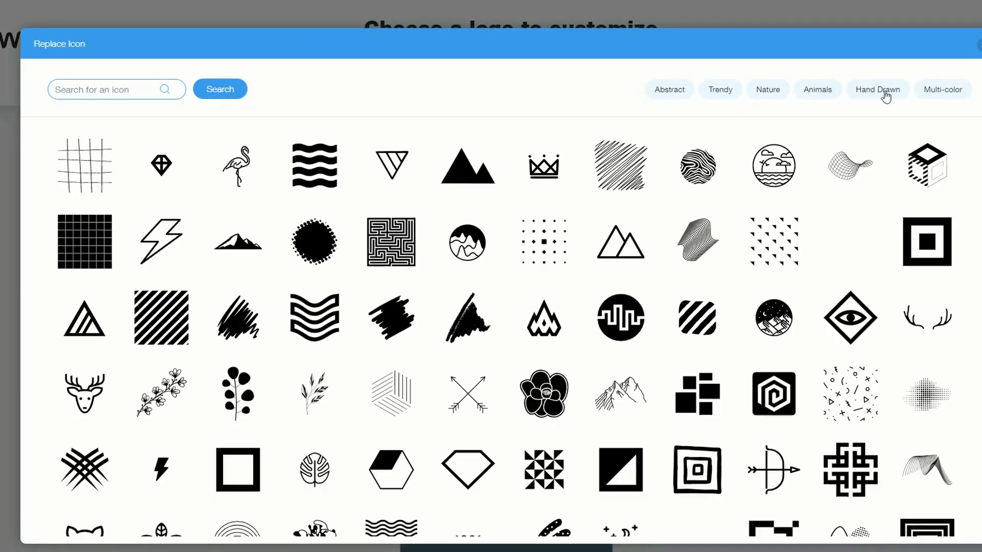
click(947, 92)
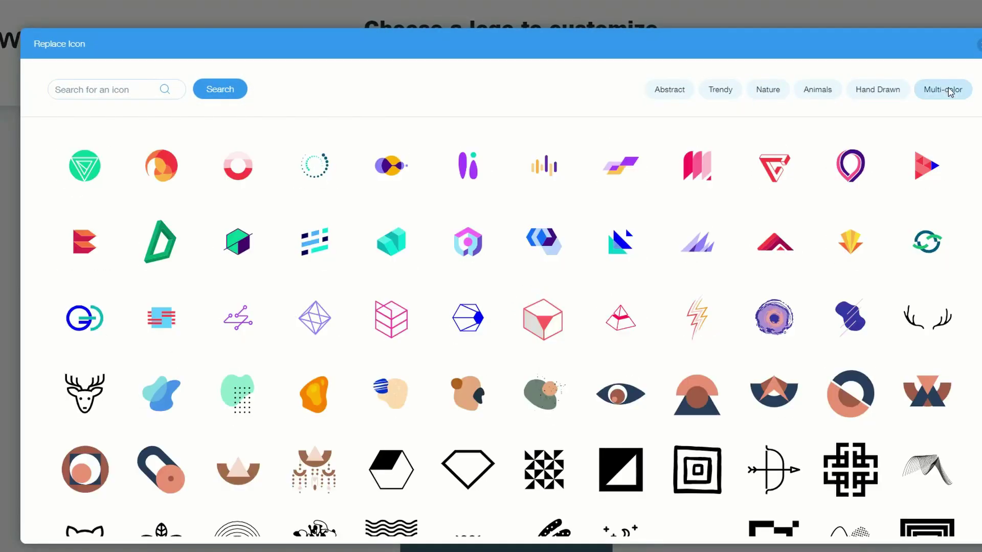
scroll(501, 327, down, 3)
scroll(506, 332, down, 10)
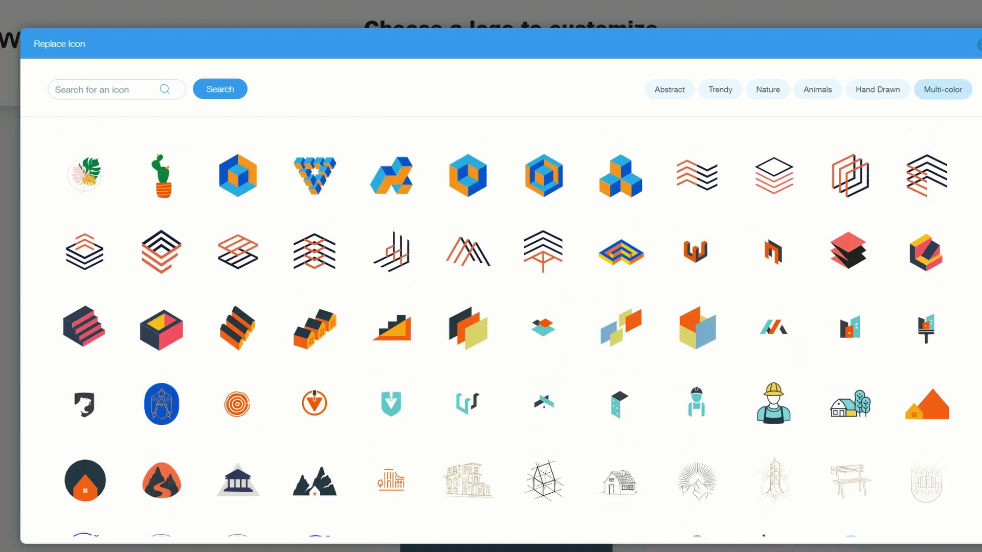
scroll(790, 327, down, 5)
scroll(789, 330, down, 4)
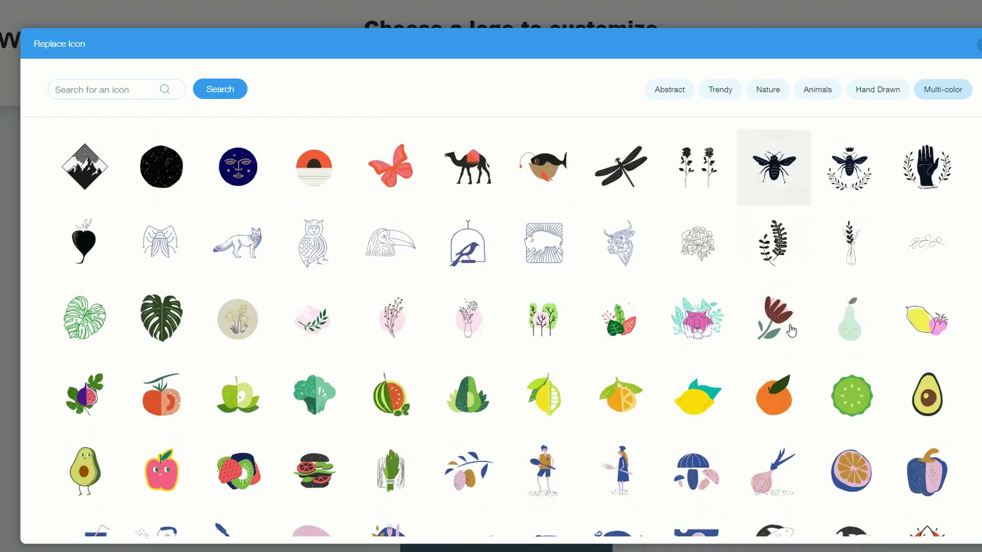
click(124, 93)
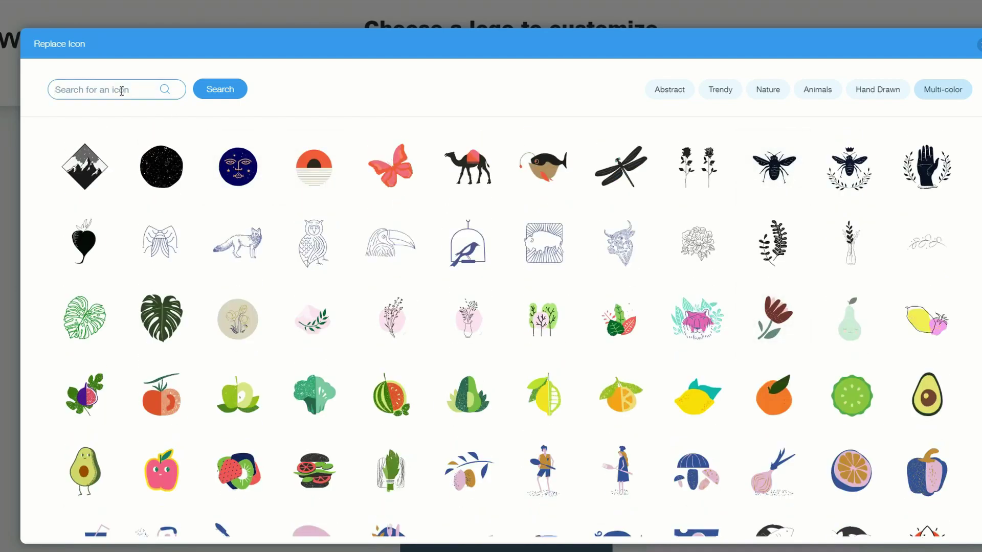
Search icons for 'dog walking', then narrow the search to 'dog'.
text(dog walking)
key(Return)
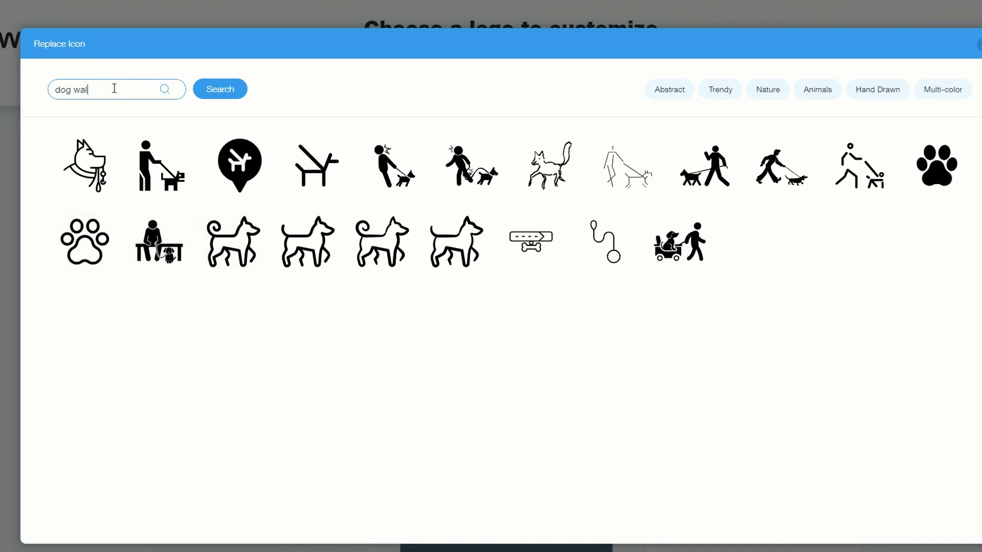
key(Return)
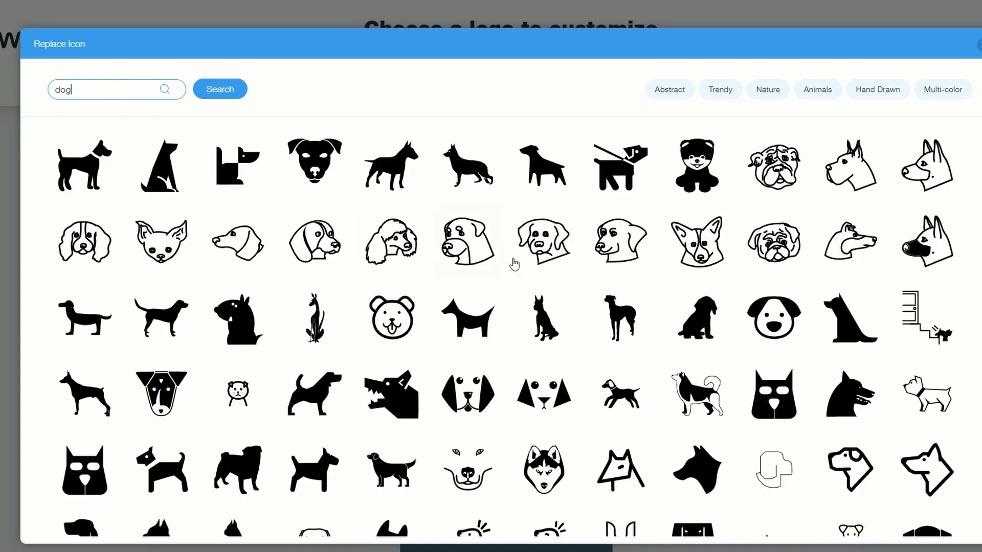
scroll(513, 264, down, 2)
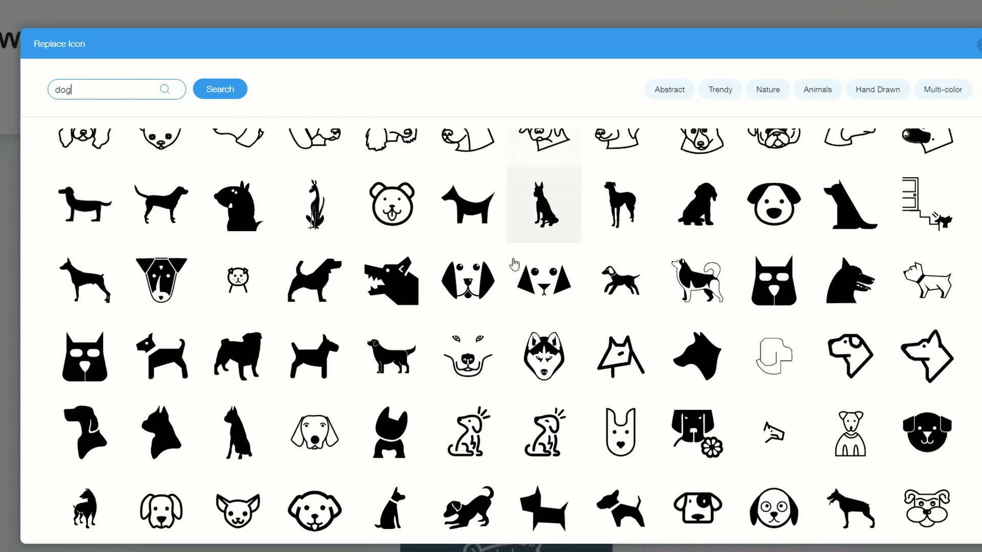
scroll(514, 264, up, 2)
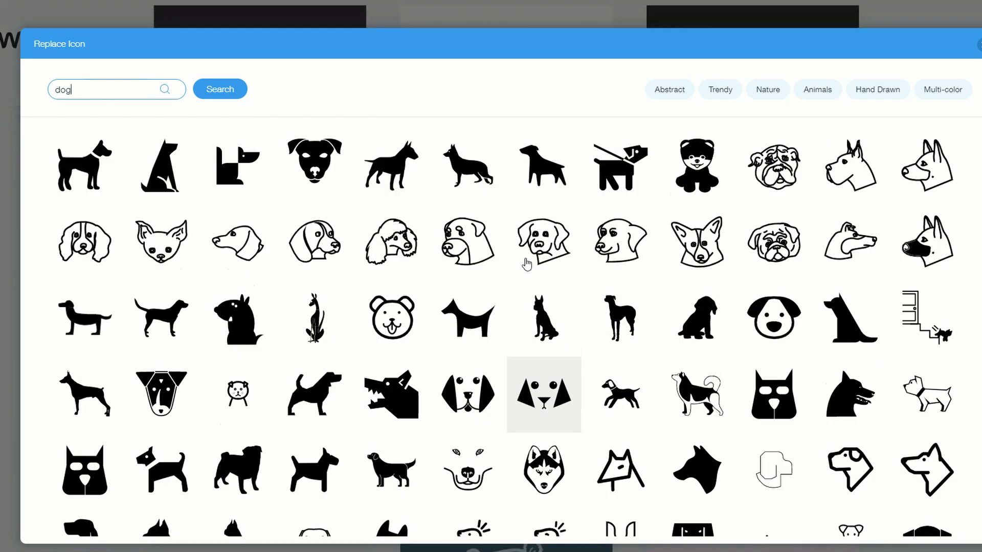
Replace the bear with the dog-on-leash icon and browse the updated colour variants.
click(628, 172)
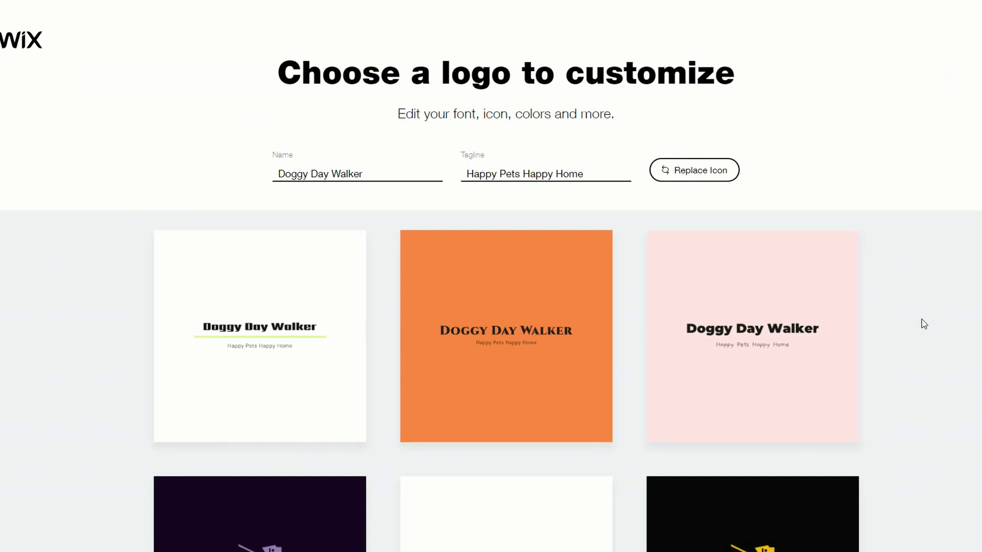
scroll(931, 325, down, 5)
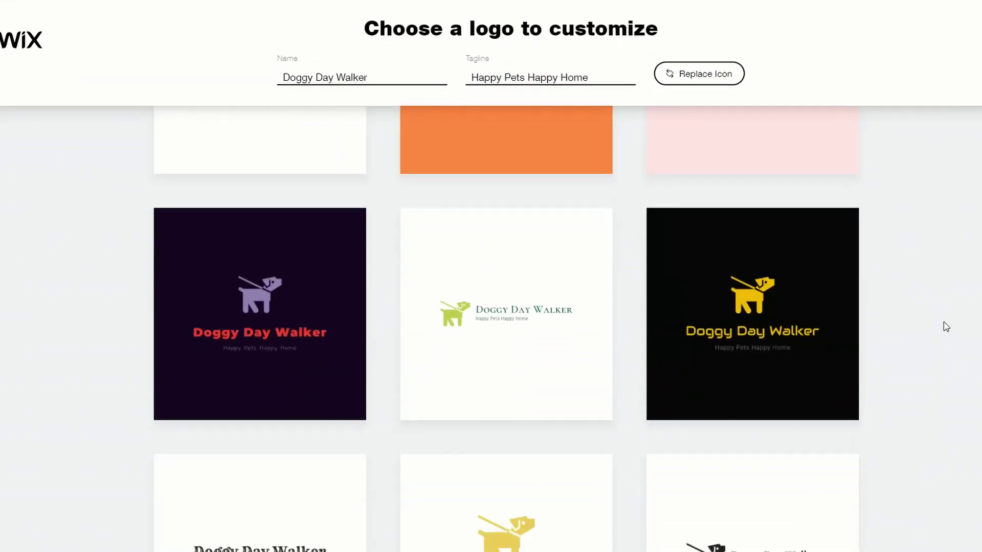
scroll(943, 321, down, 1)
scroll(887, 249, down, 1)
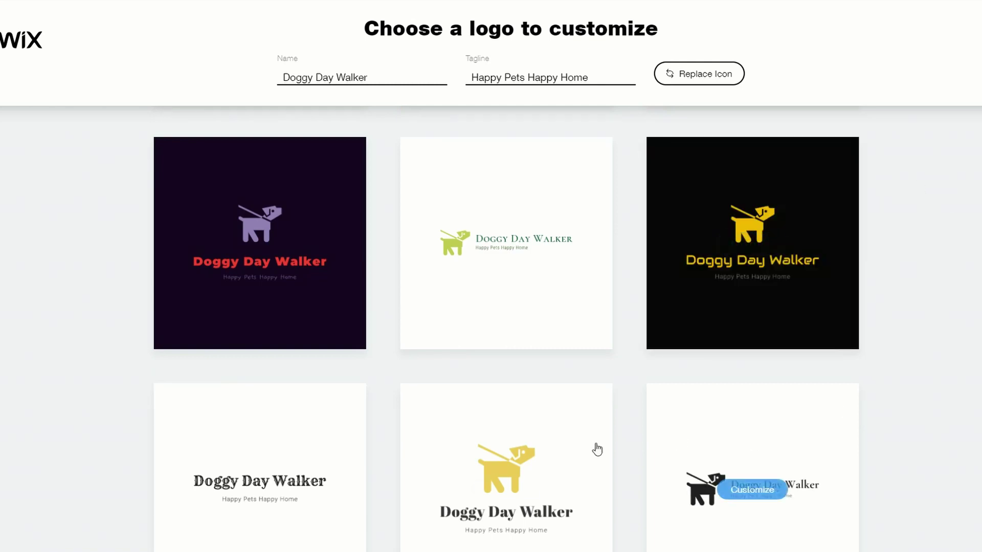
scroll(966, 367, down, 5)
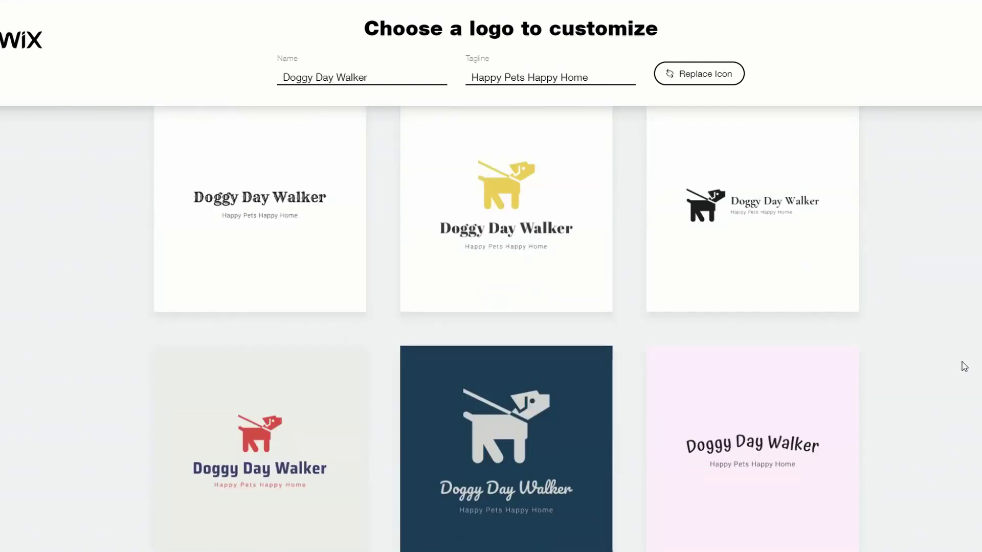
scroll(964, 367, down, 5)
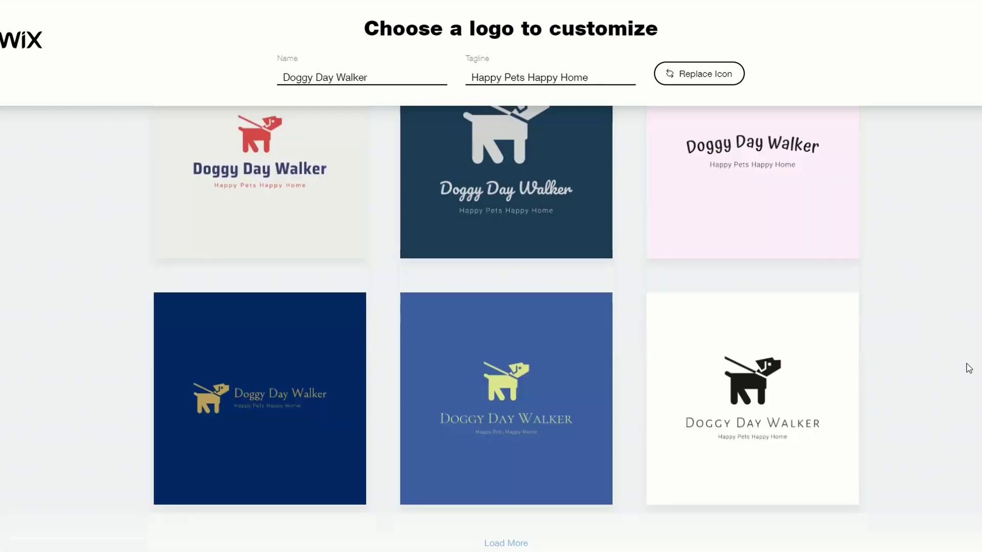
scroll(970, 368, up, 5)
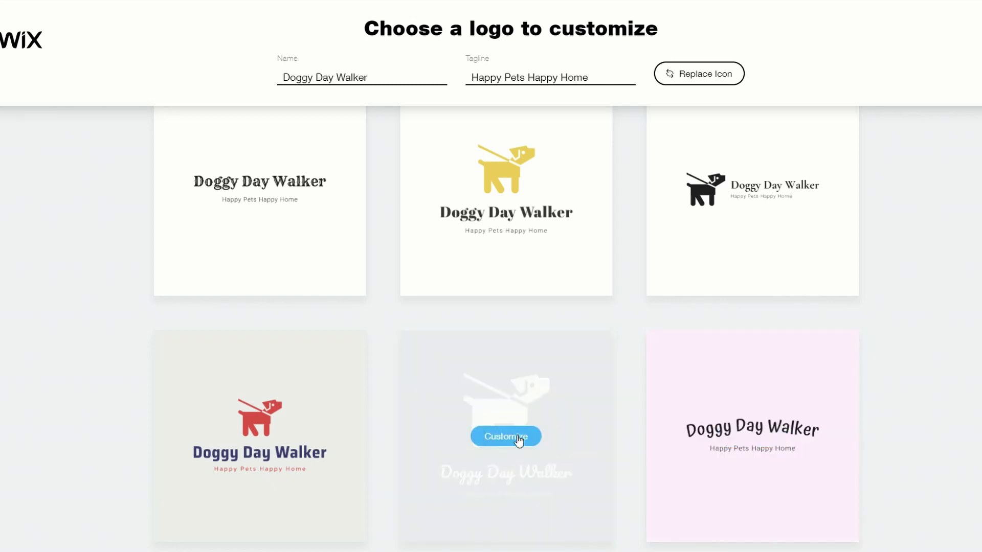
Customize the navy dog-on-leash design, trying Green Legacy, Front Row and Beach Bonfire palettes.
click(519, 438)
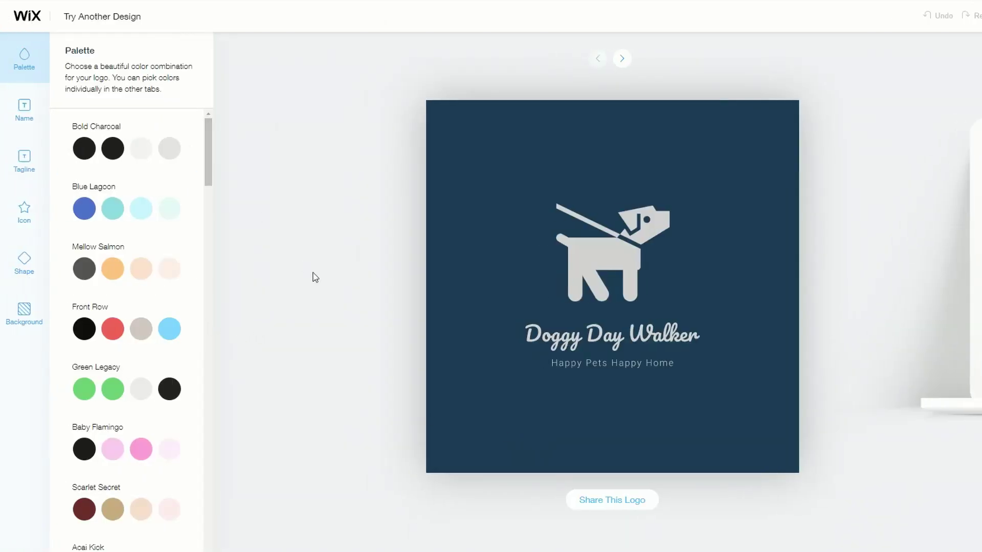
scroll(213, 204, down, 3)
scroll(213, 204, up, 3)
click(88, 387)
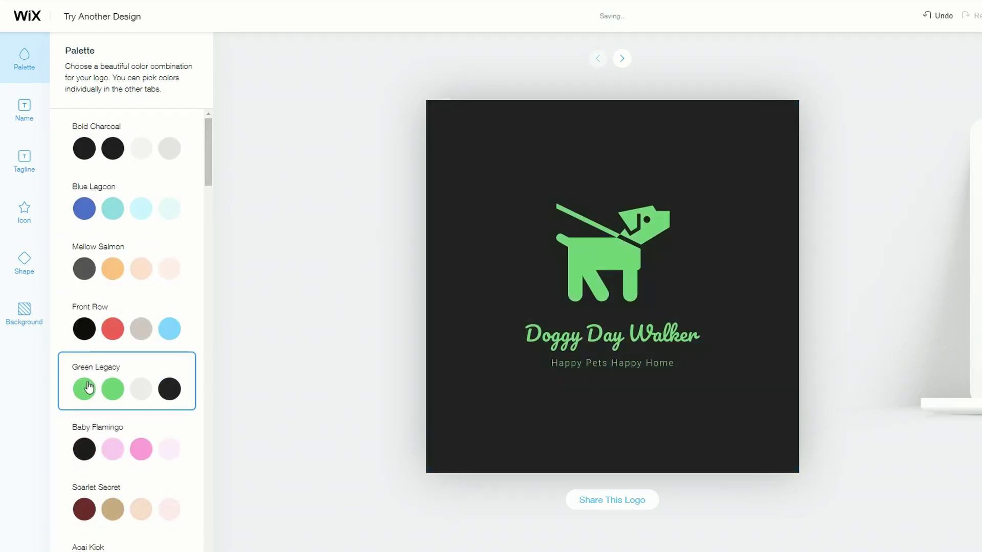
click(84, 327)
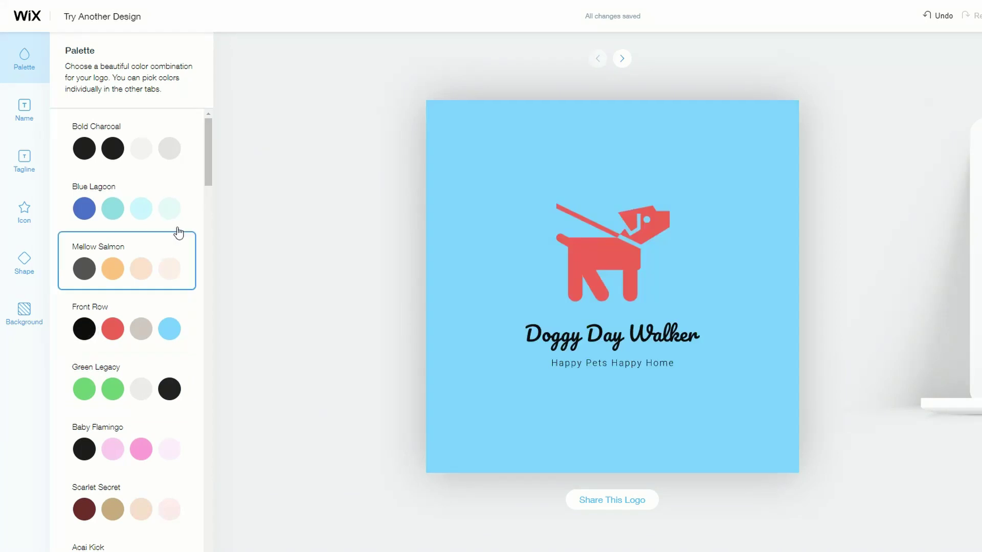
drag(207, 178, 208, 257)
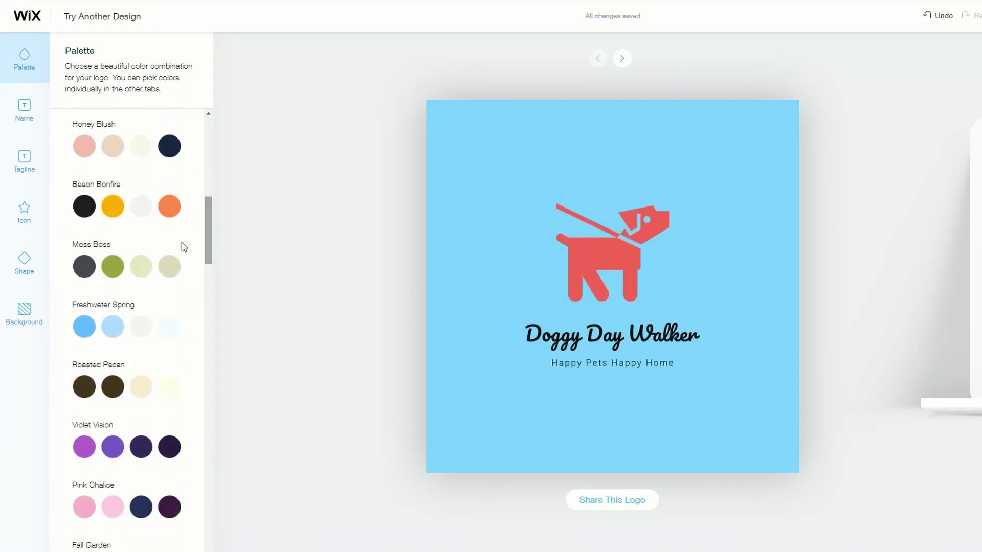
click(98, 210)
Try Moss Boss and Violet Vision, apply Pink Chalice, and preview on the laptop mockup.
click(113, 267)
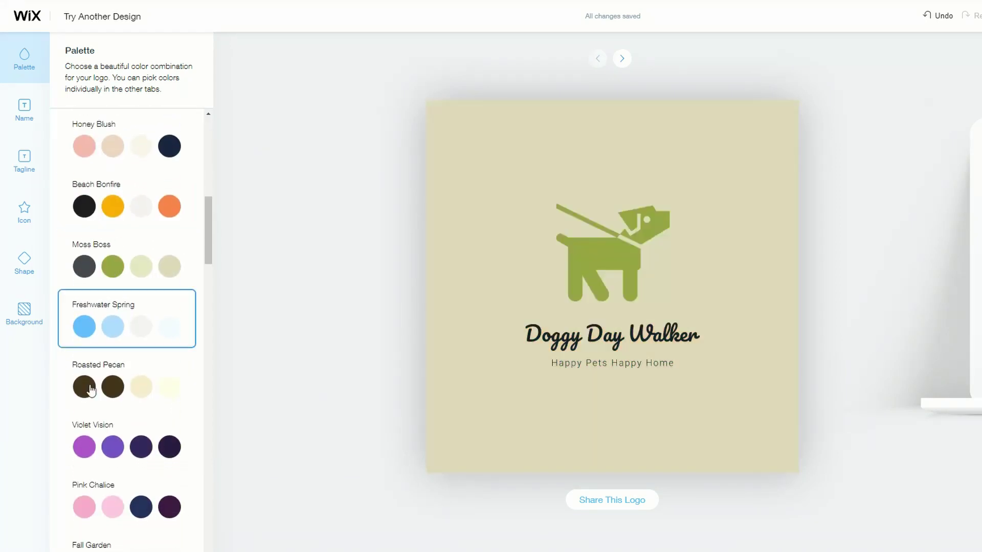
click(105, 448)
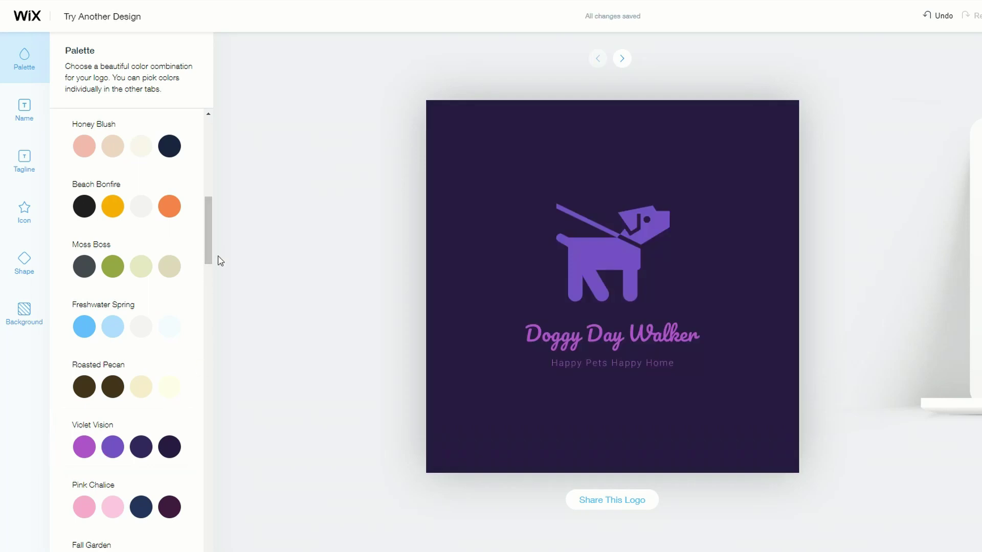
drag(210, 246, 210, 272)
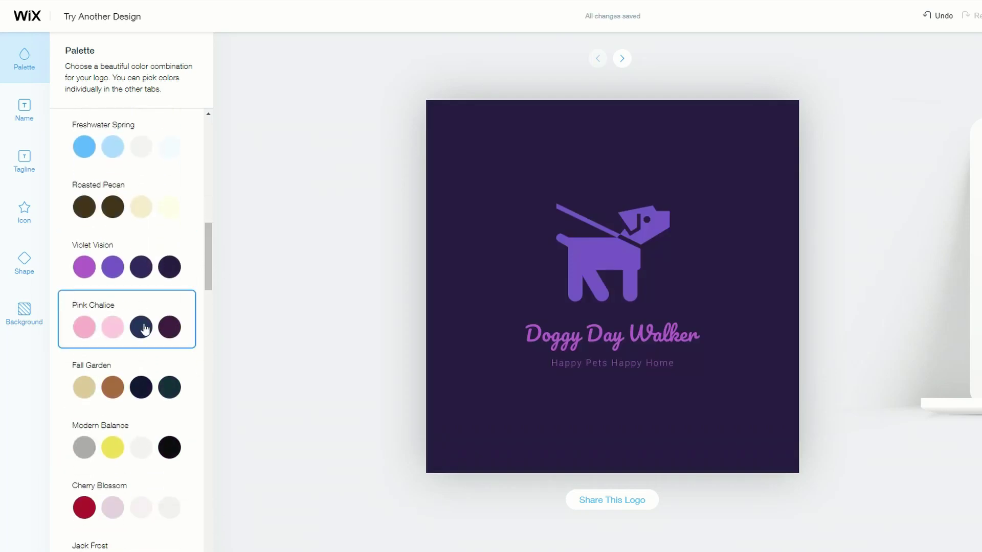
click(117, 331)
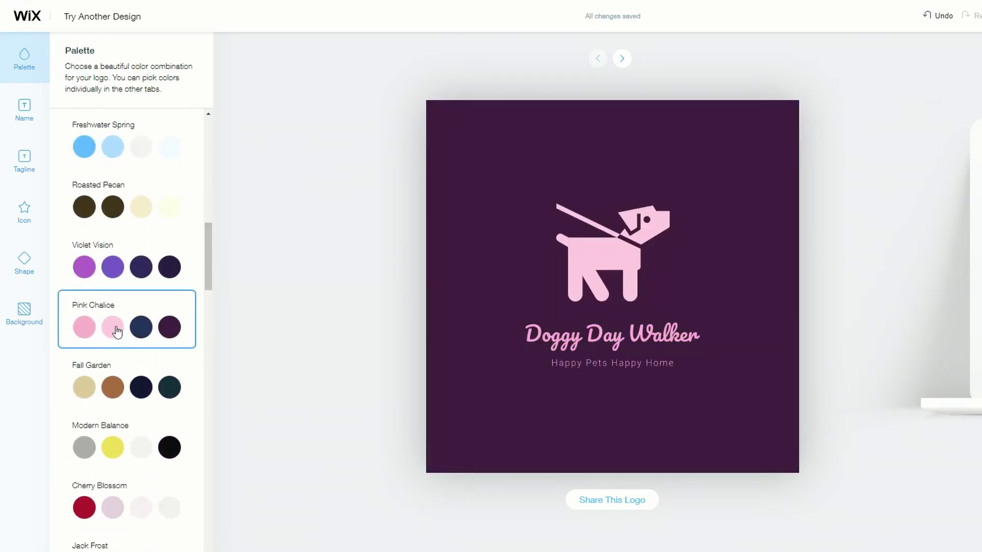
click(141, 329)
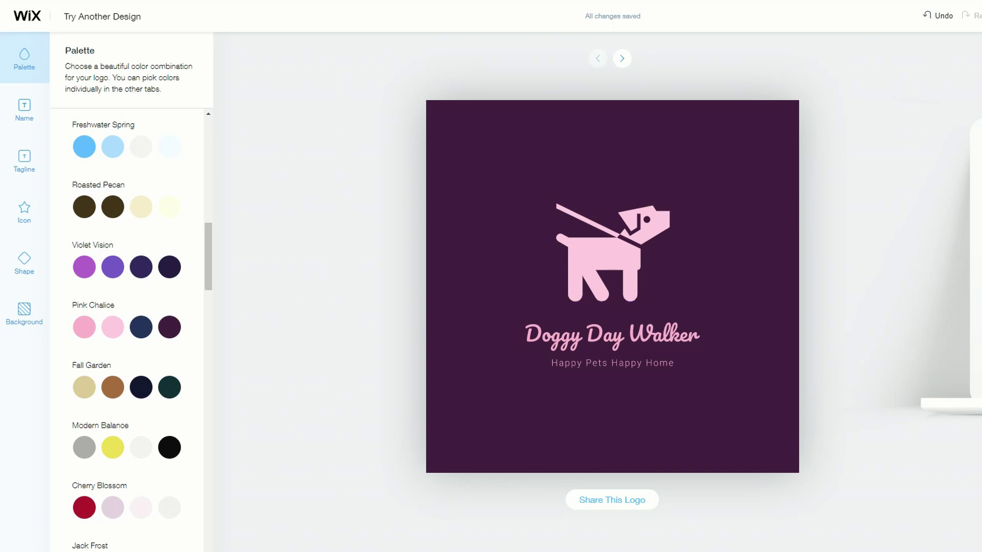
click(622, 60)
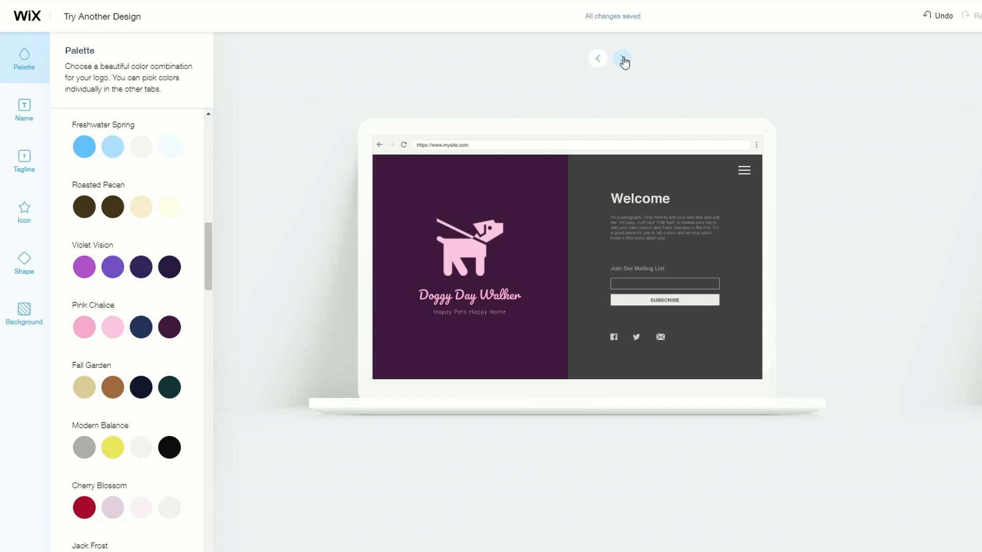
Step through phone, shopping-bag and business-card mockups of the pink-on-plum logo.
click(623, 58)
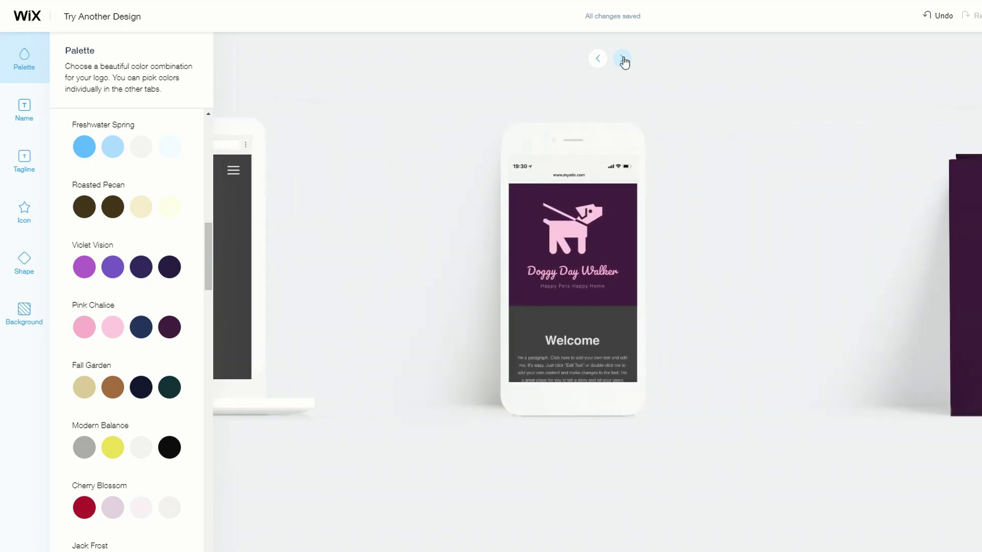
click(623, 59)
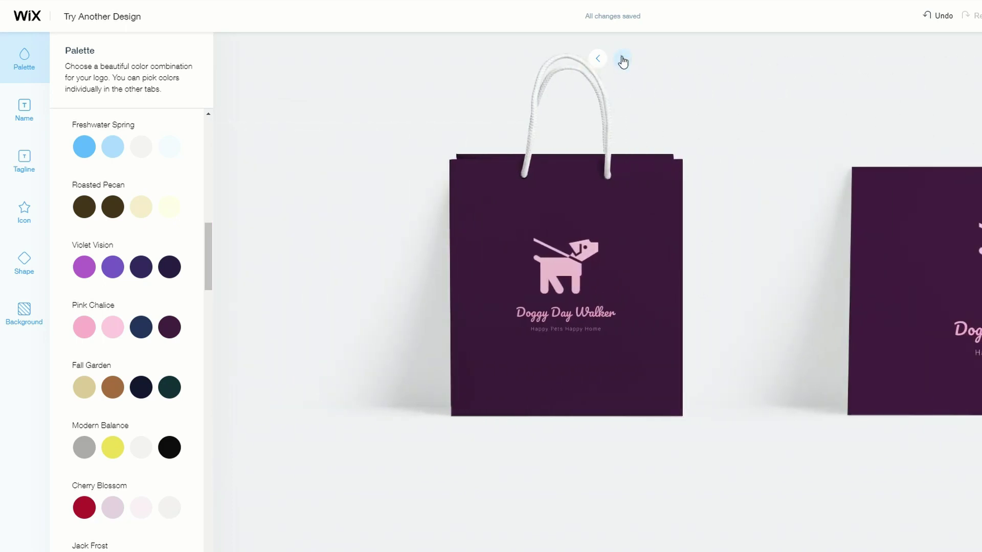
click(623, 59)
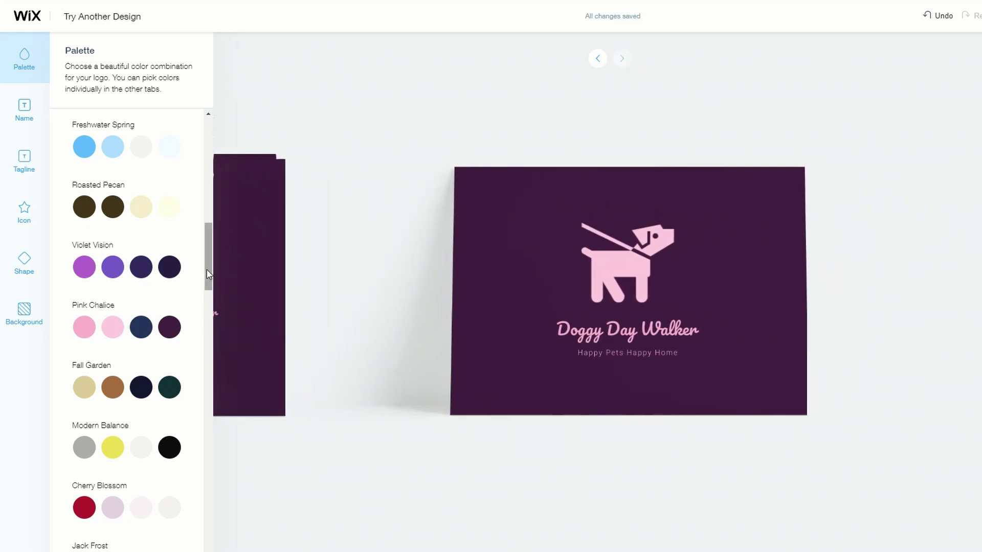
drag(208, 274, 209, 154)
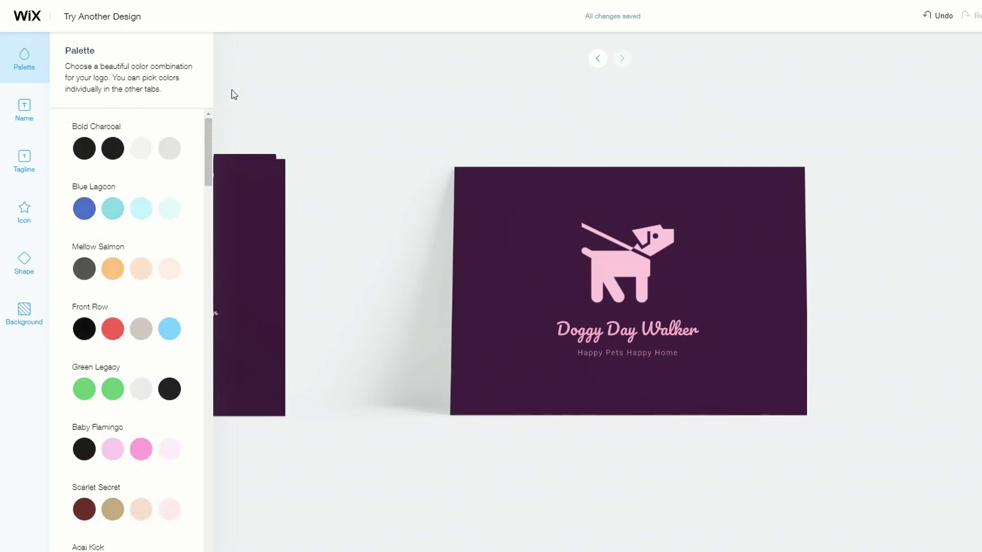
Increase the Doggy Day Walker name to 46 px, keeping it centre-aligned.
click(24, 116)
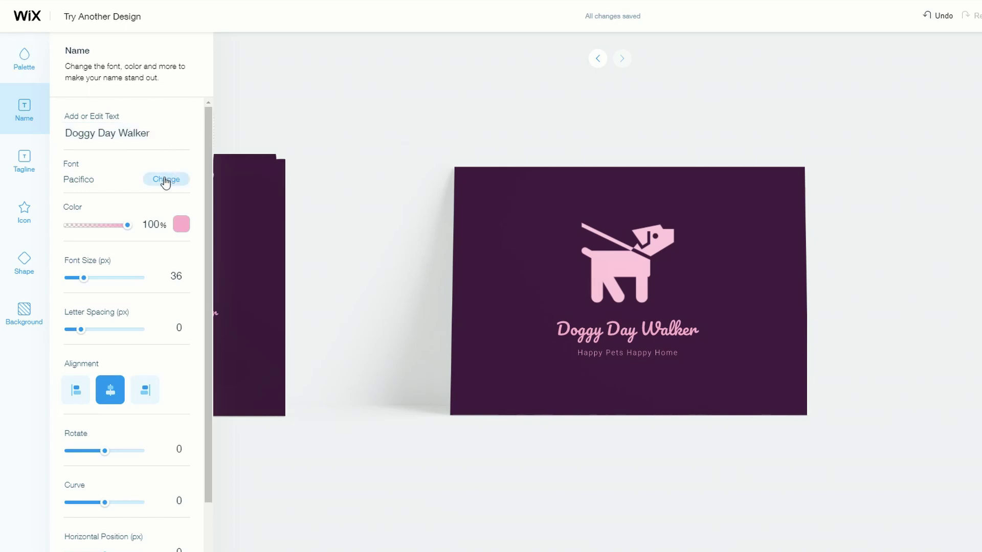
mouse_move(126, 227)
mouse_down()
mouse_move(61, 239)
mouse_move(90, 225)
mouse_move(131, 226)
mouse_up()
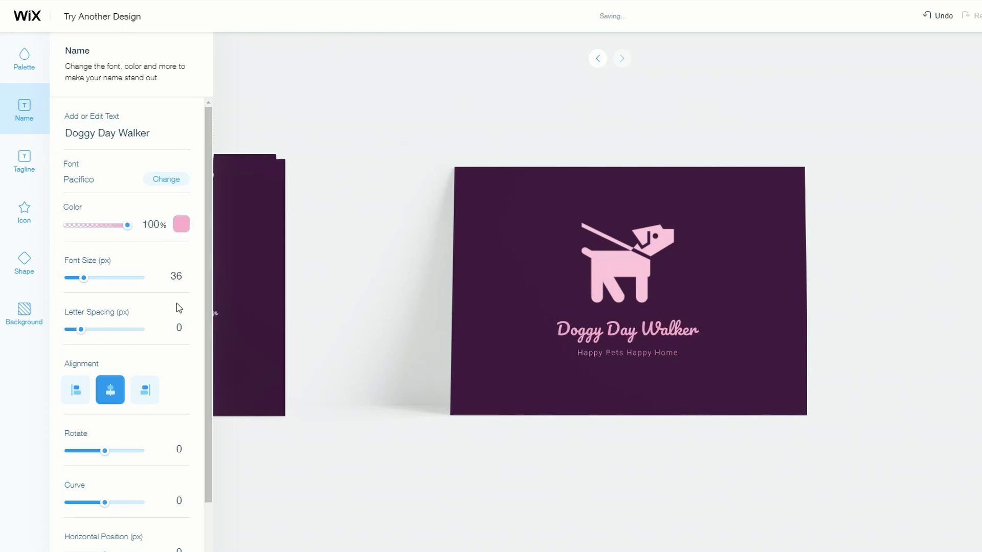
mouse_move(84, 278)
mouse_down()
mouse_move(109, 283)
mouse_move(69, 285)
mouse_move(89, 284)
mouse_up()
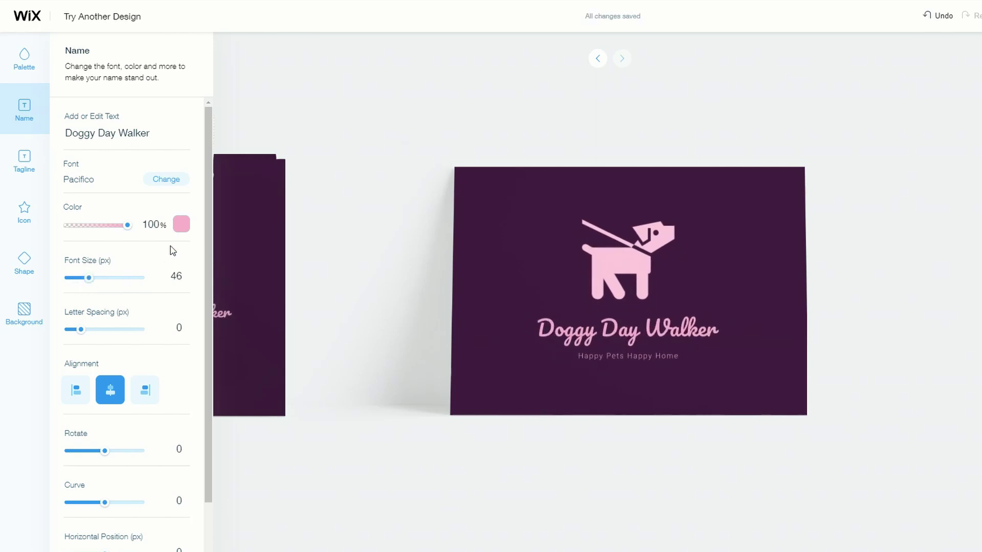
scroll(207, 276, down, 1)
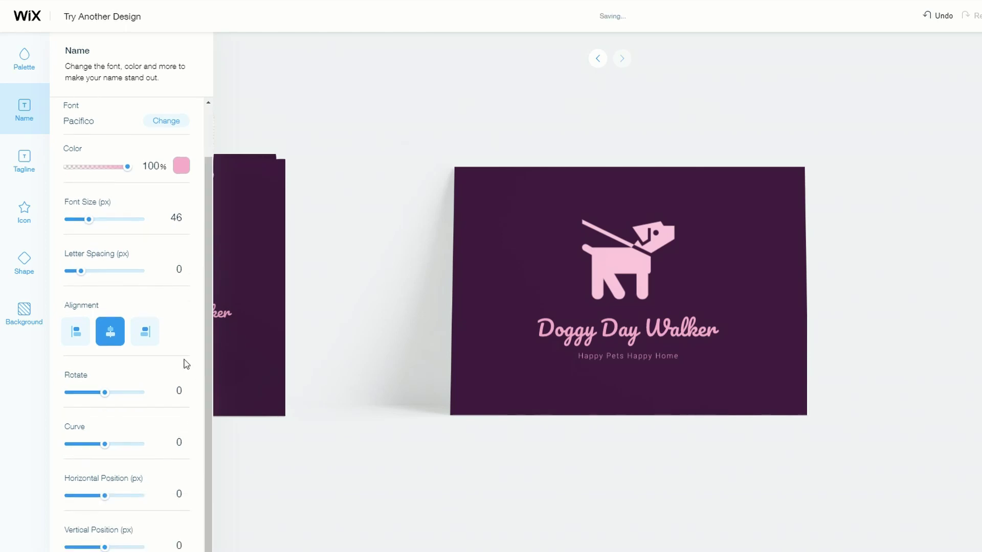
click(145, 332)
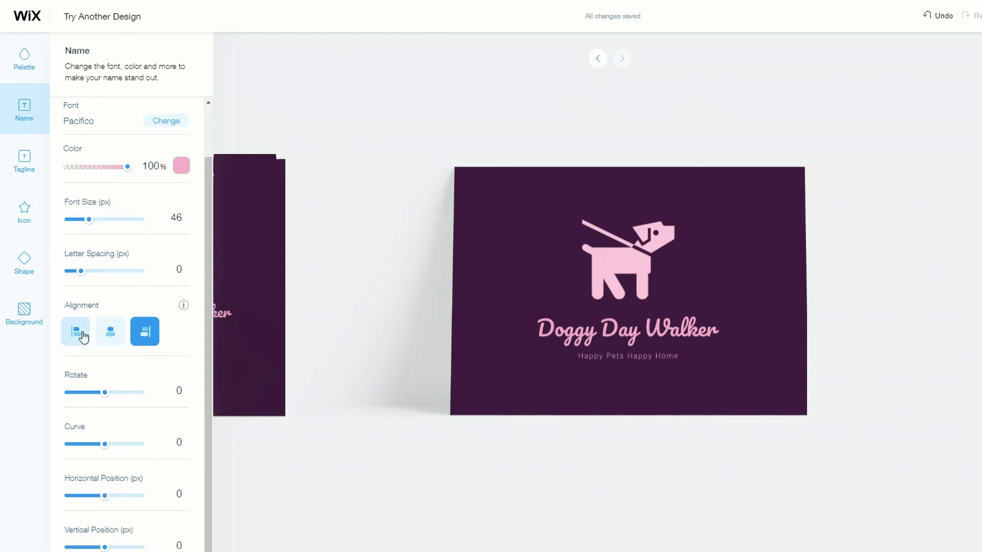
click(110, 332)
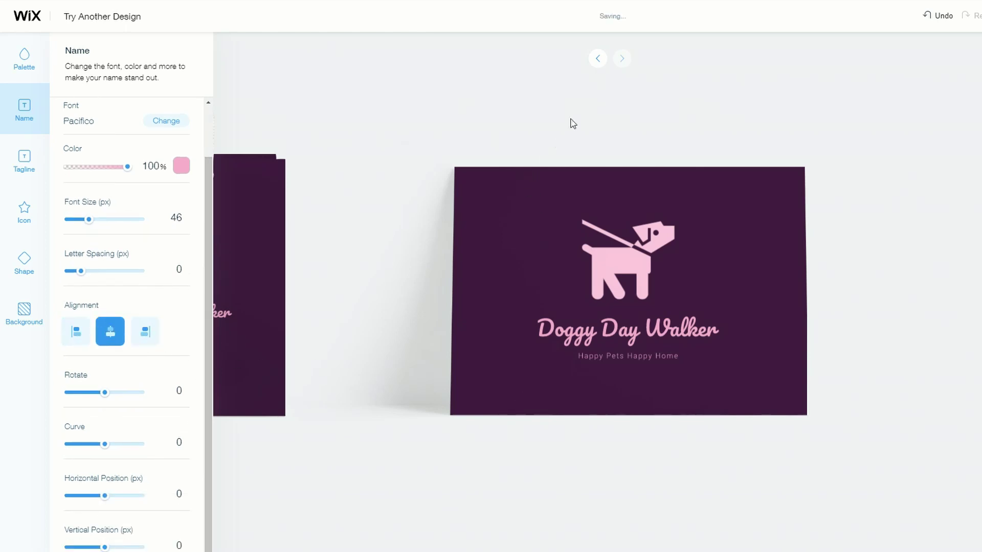
Return to the square logo preview and reset the tilted name's rotation to 0.
click(596, 64)
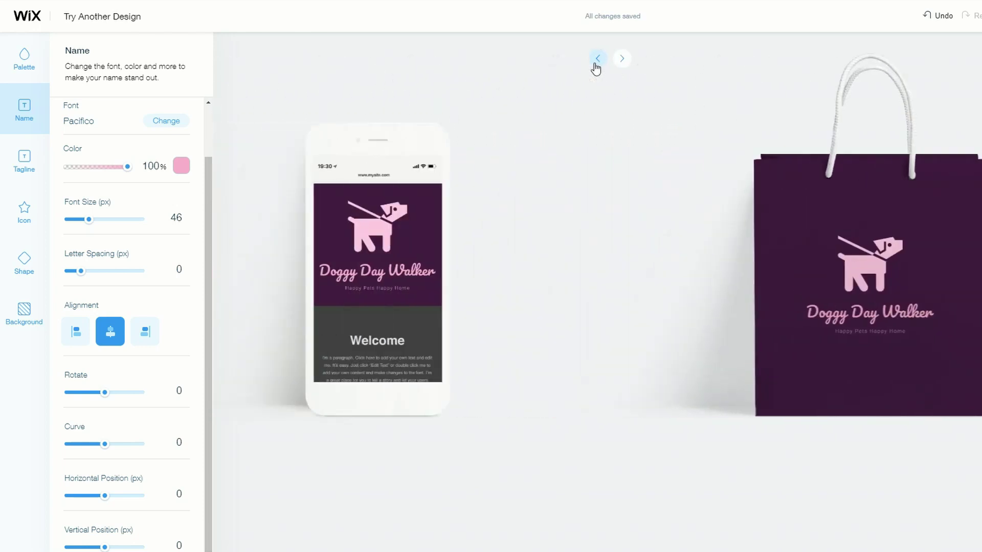
click(595, 64)
click(595, 64)
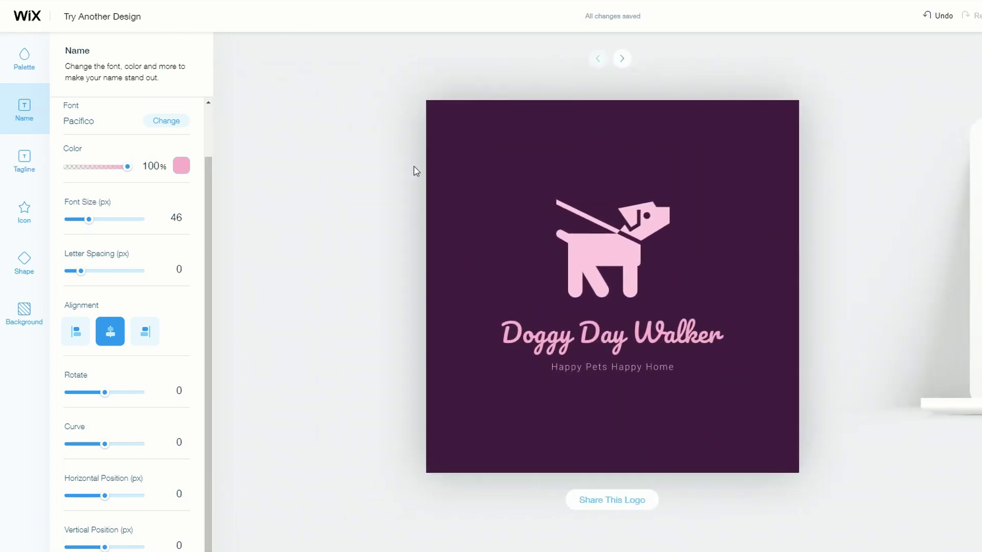
mouse_move(105, 393)
mouse_down()
mouse_move(131, 403)
mouse_move(105, 398)
mouse_up()
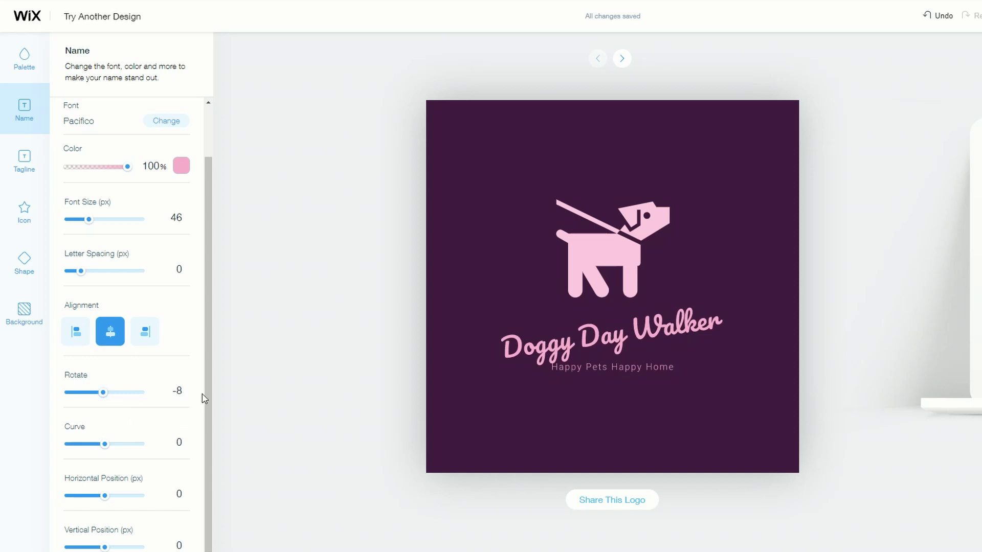
double_click(173, 389)
text(0)
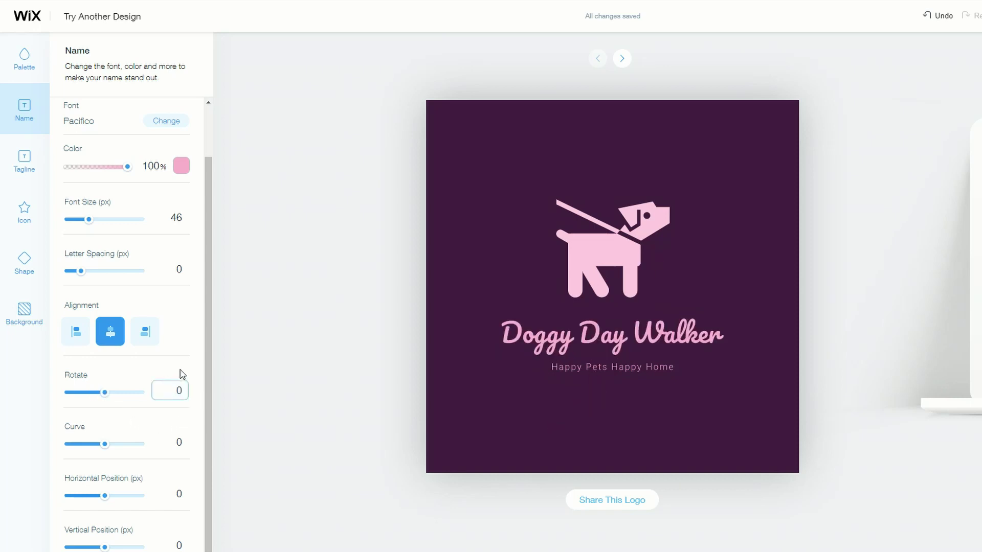
scroll(205, 329, up, 2)
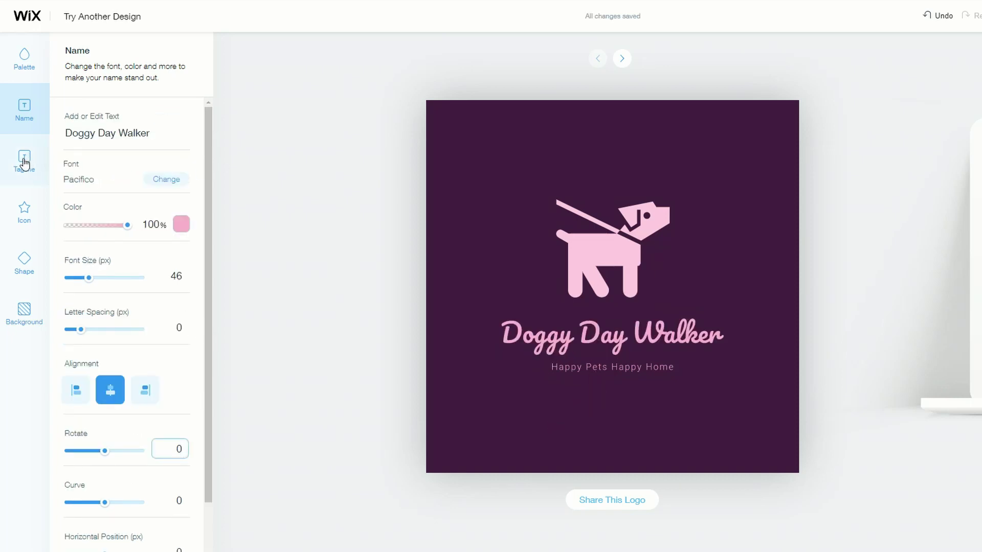
Set the Happy Pets Happy Home tagline to 23 px, leaving the dog icon shown.
click(24, 162)
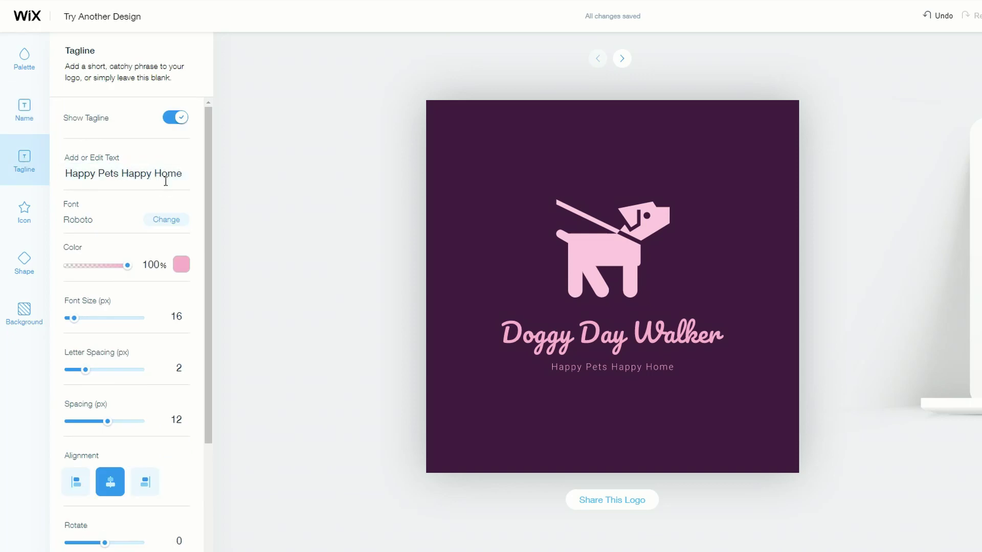
click(163, 175)
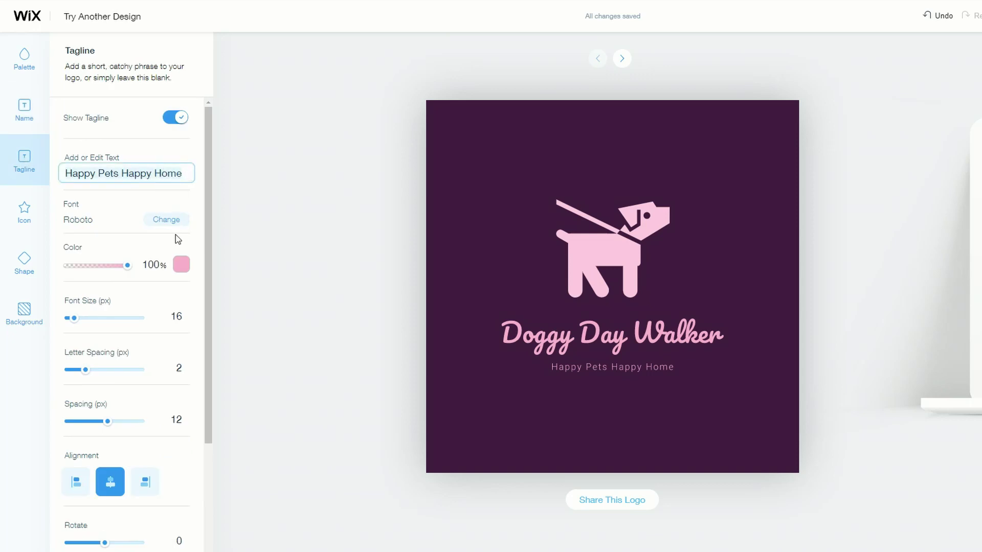
drag(74, 318, 72, 321)
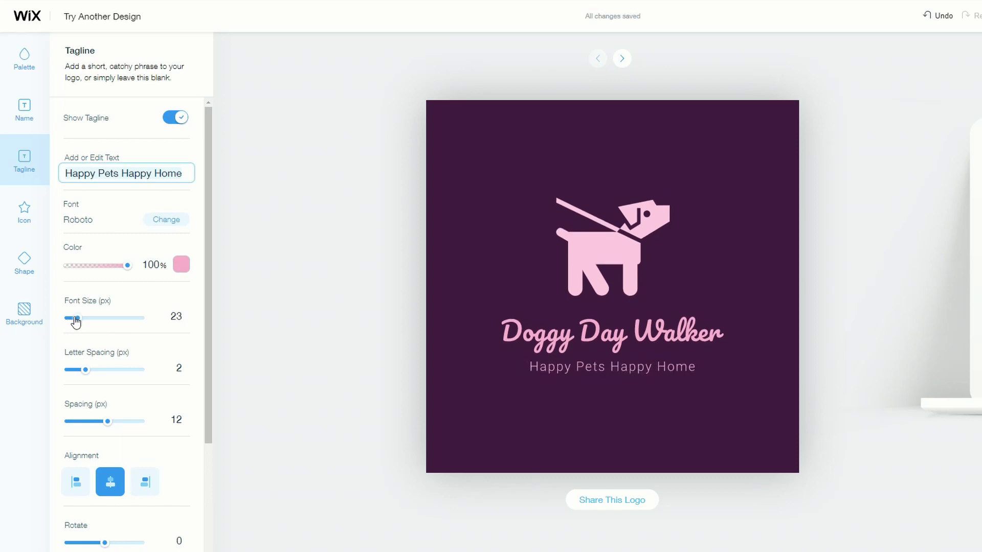
scroll(210, 366, down, 3)
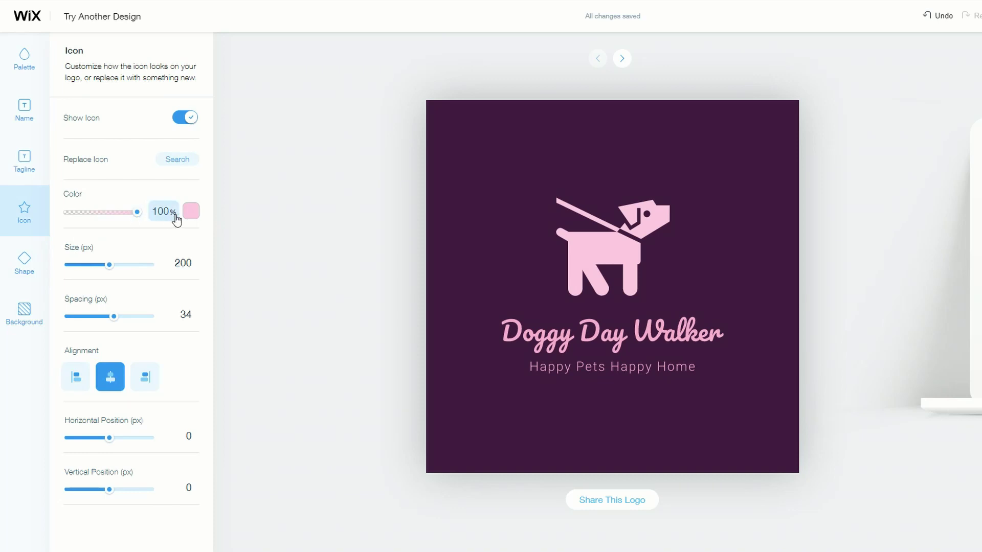
click(184, 118)
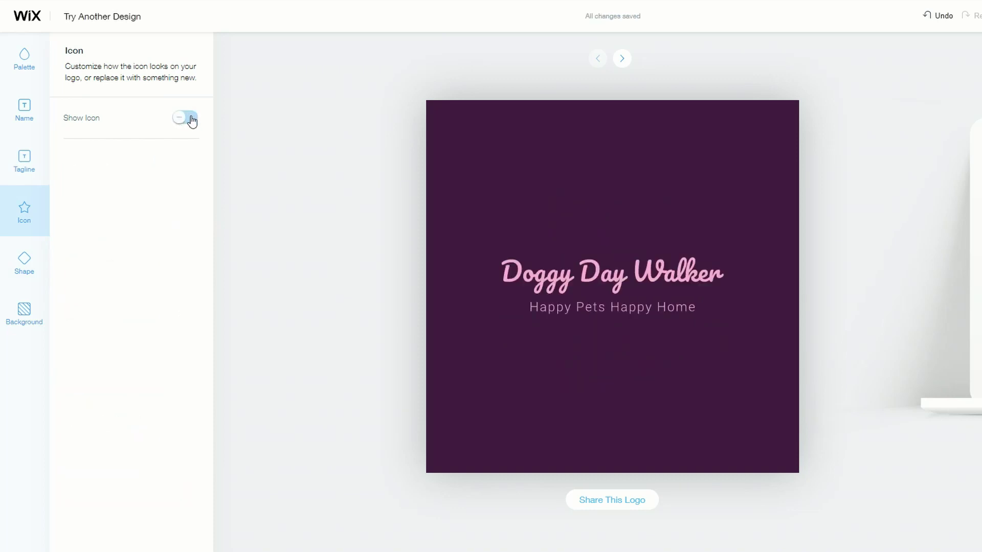
click(185, 118)
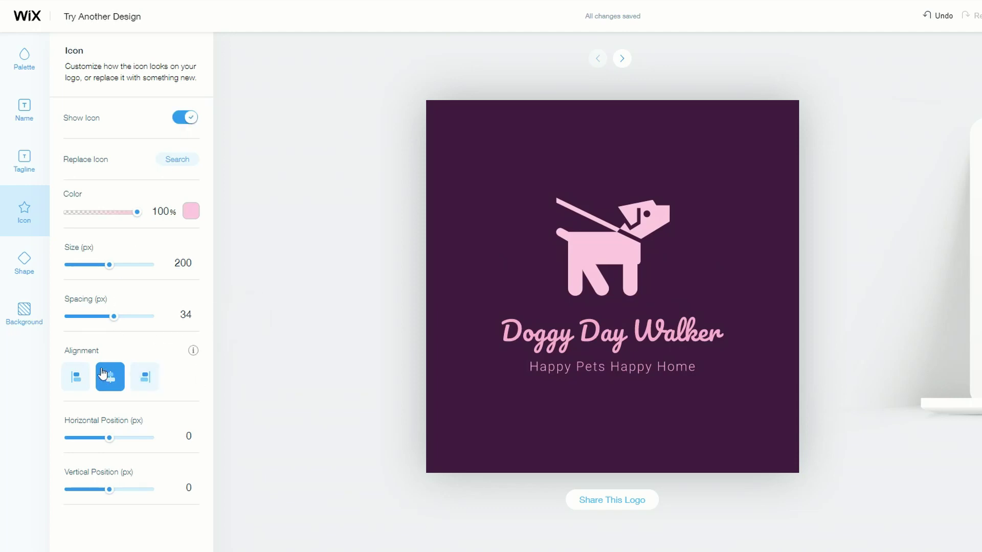
Add a navy square backing shape after trying a circle, check the mockup, then open Background settings.
click(25, 267)
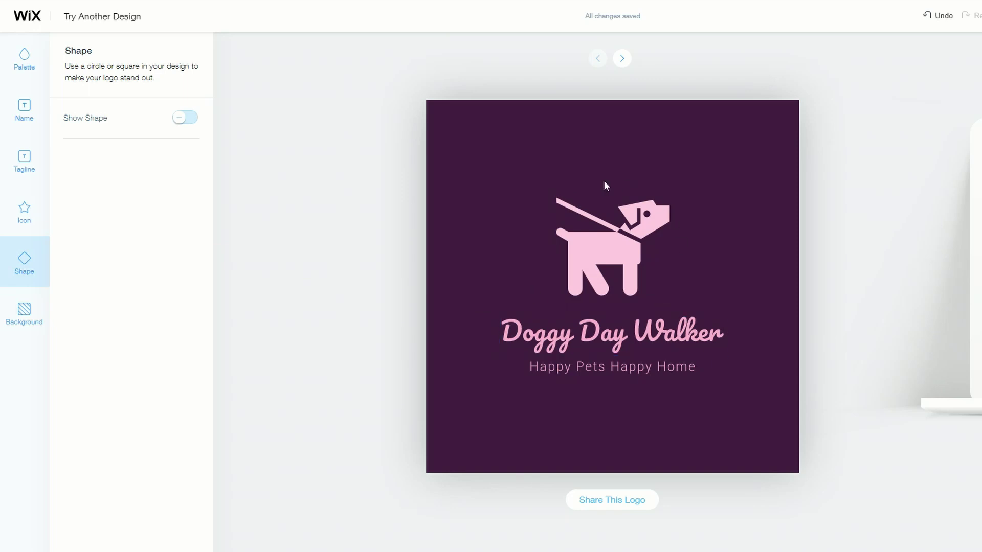
click(190, 119)
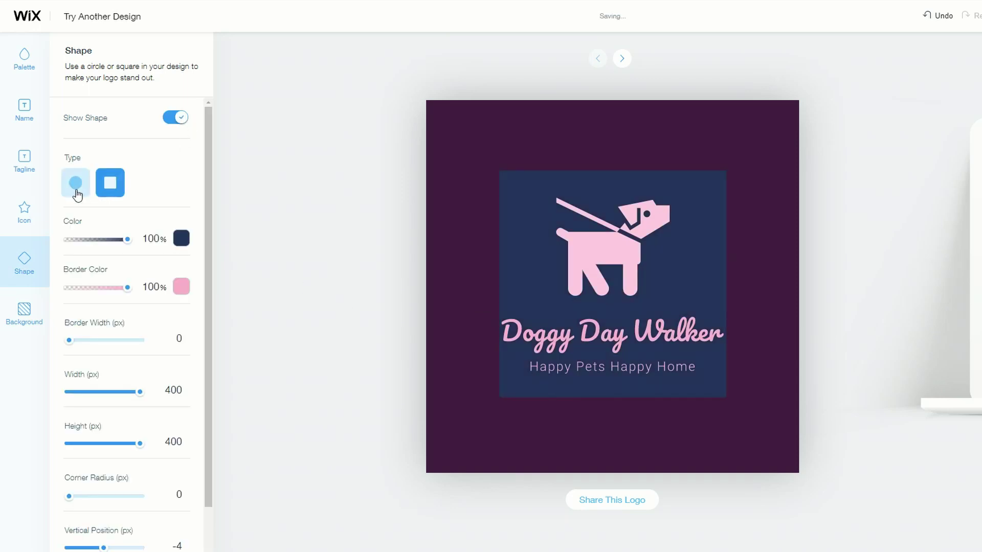
click(75, 184)
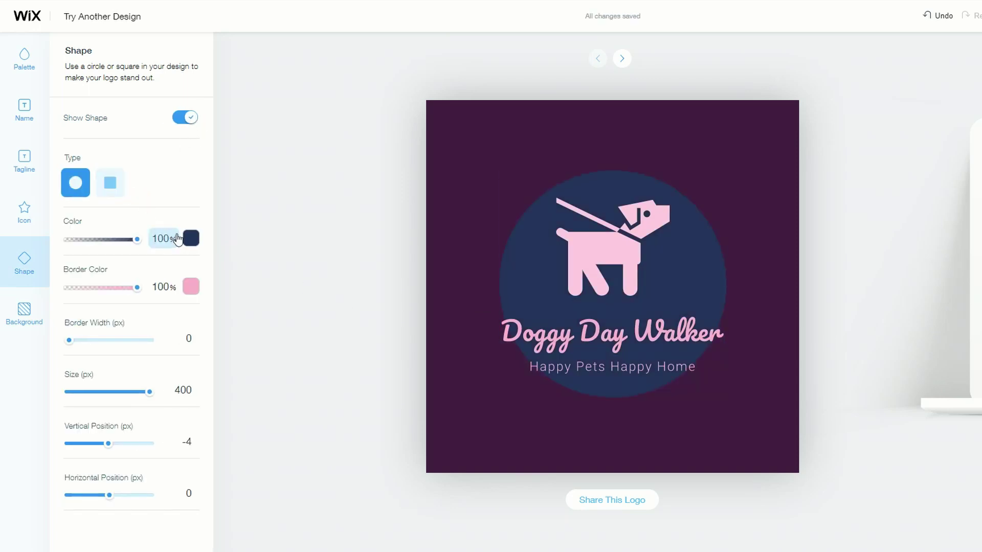
click(111, 184)
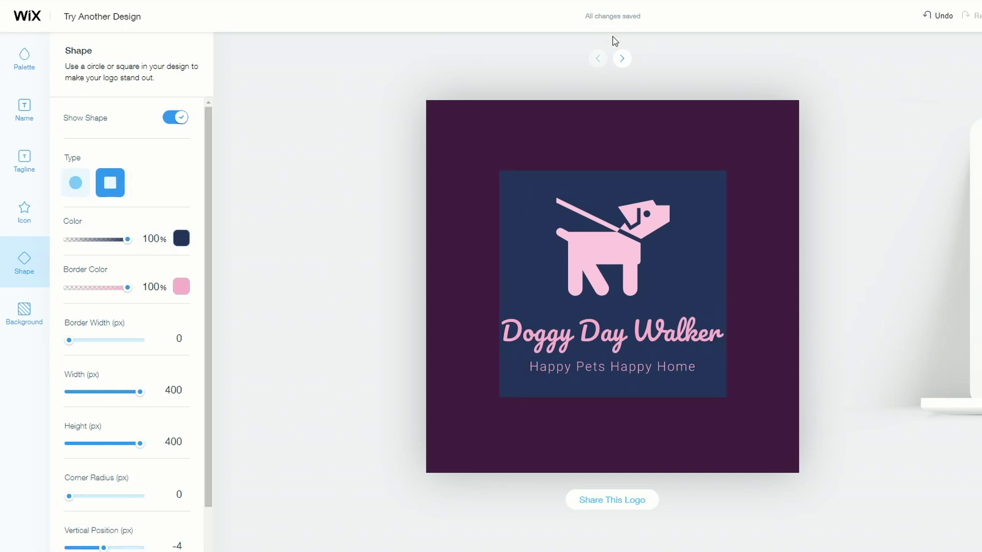
click(622, 59)
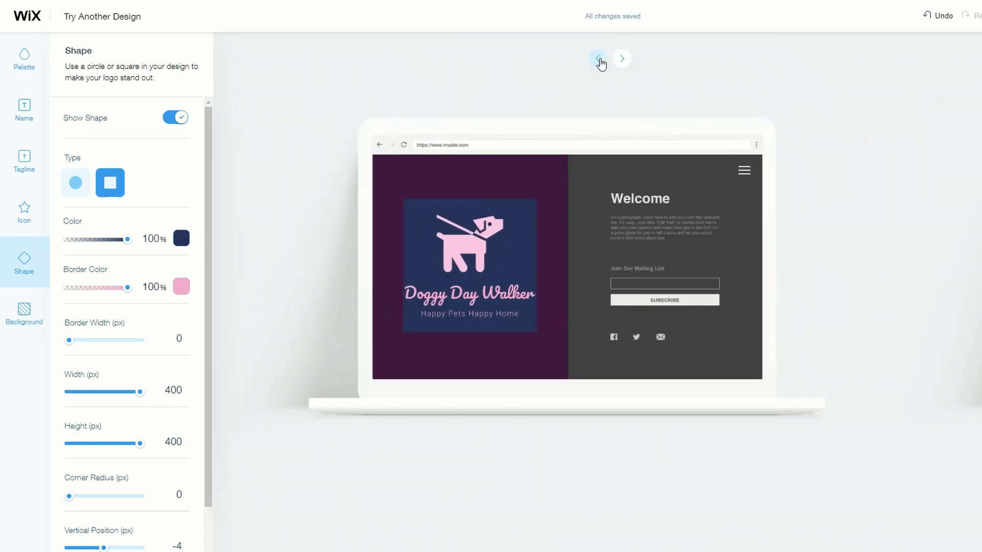
click(598, 59)
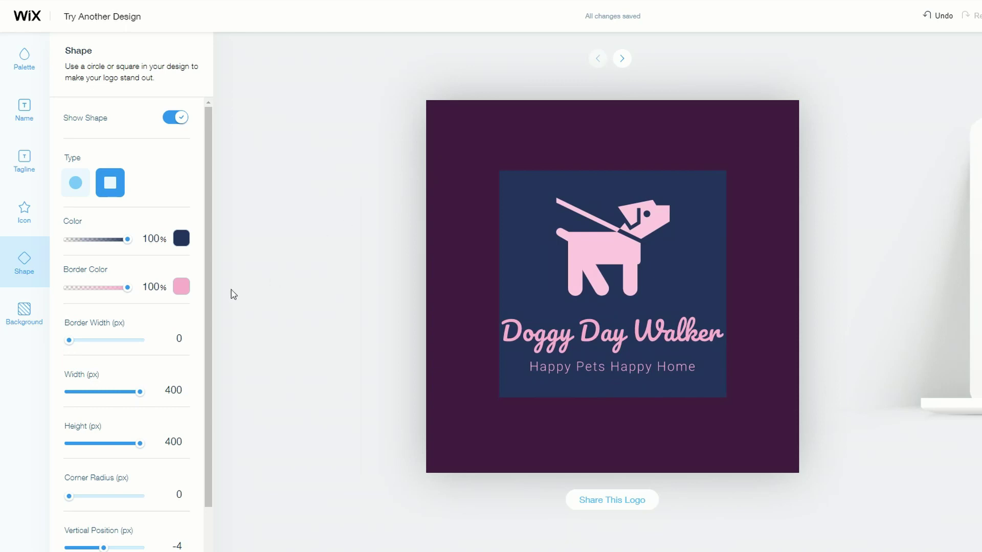
click(23, 318)
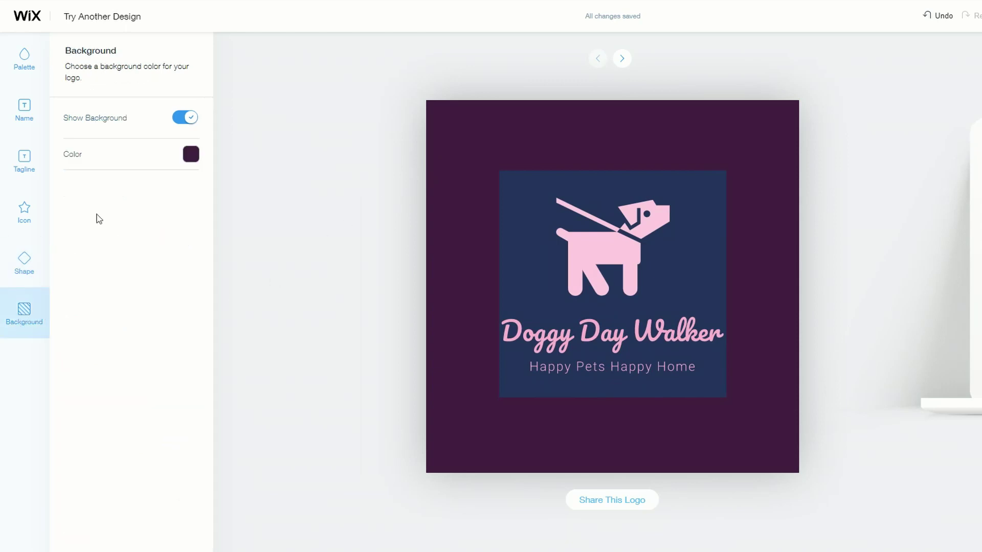
click(191, 155)
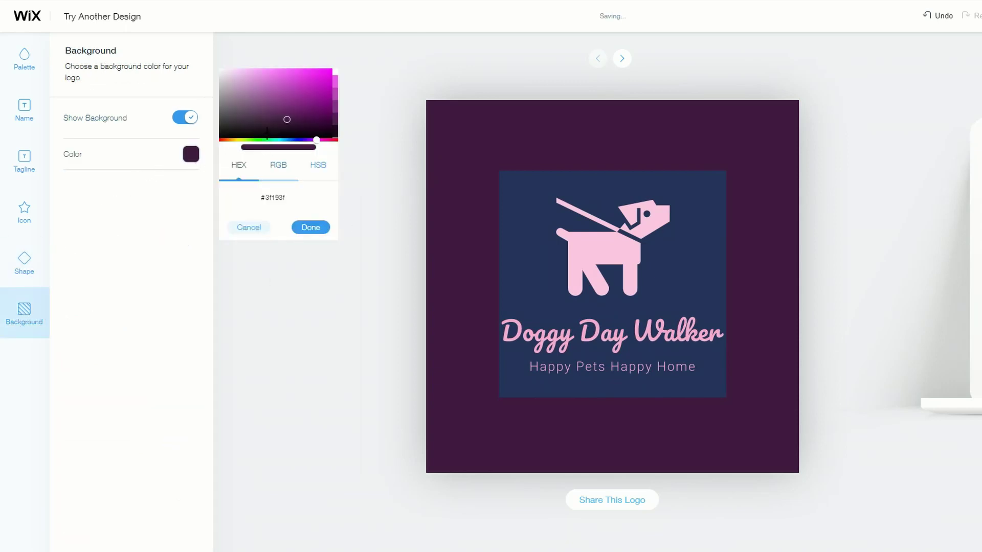
click(294, 198)
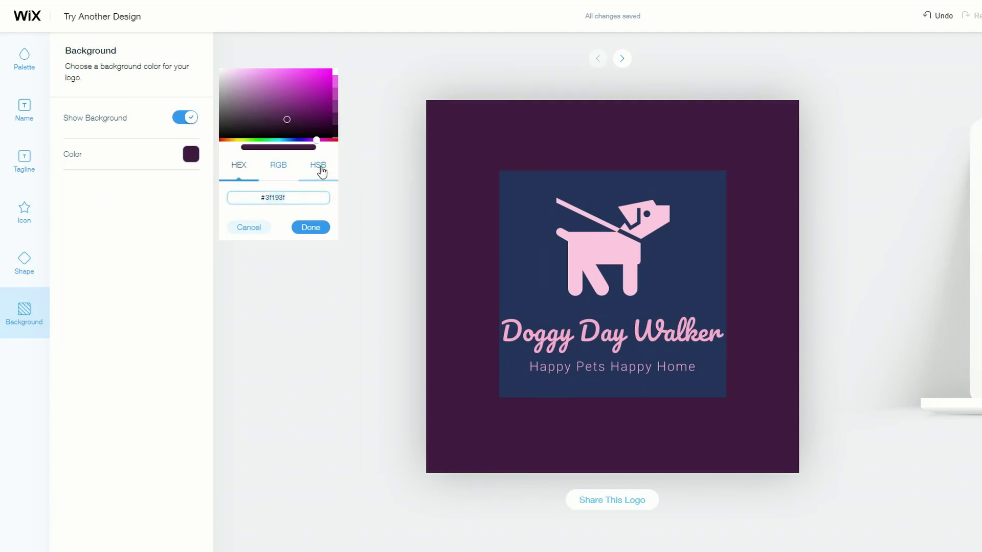
key(ctrl+a)
text(#1a2840)
click(286, 101)
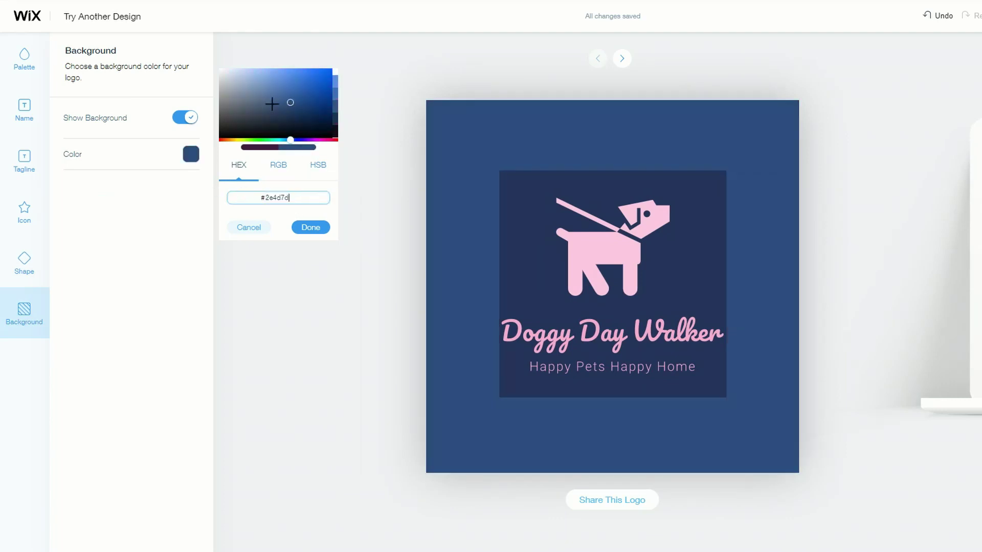
click(261, 103)
click(242, 140)
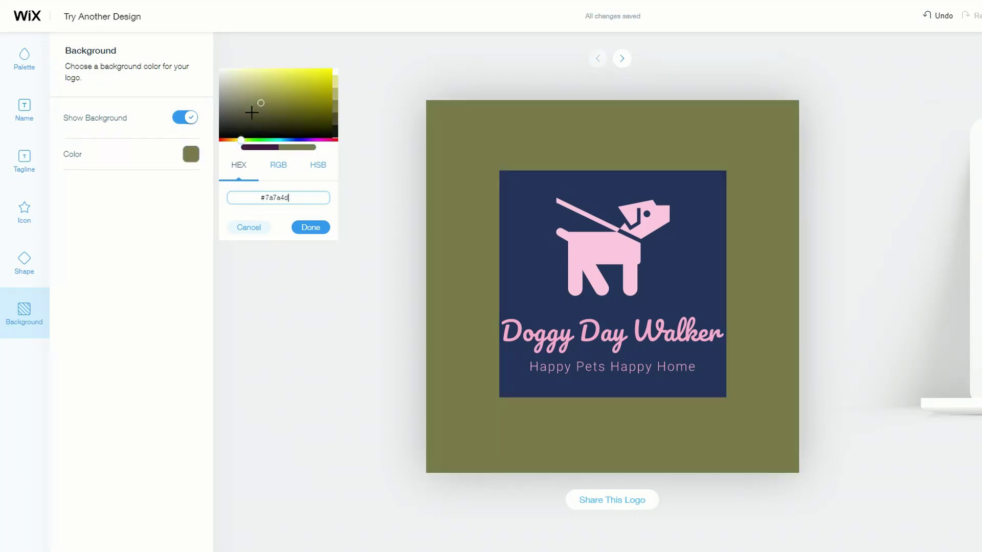
click(264, 136)
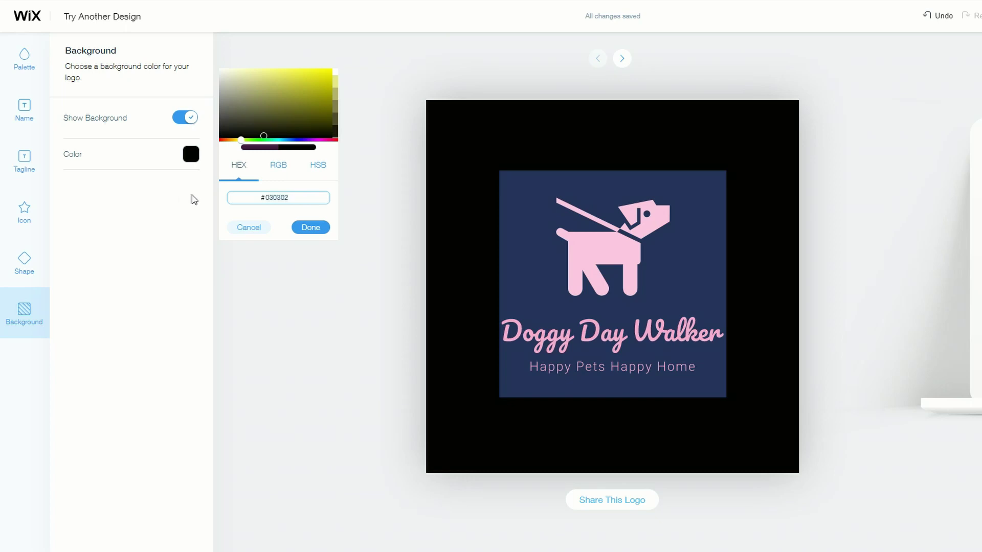
key(ctrl+v)
click(309, 227)
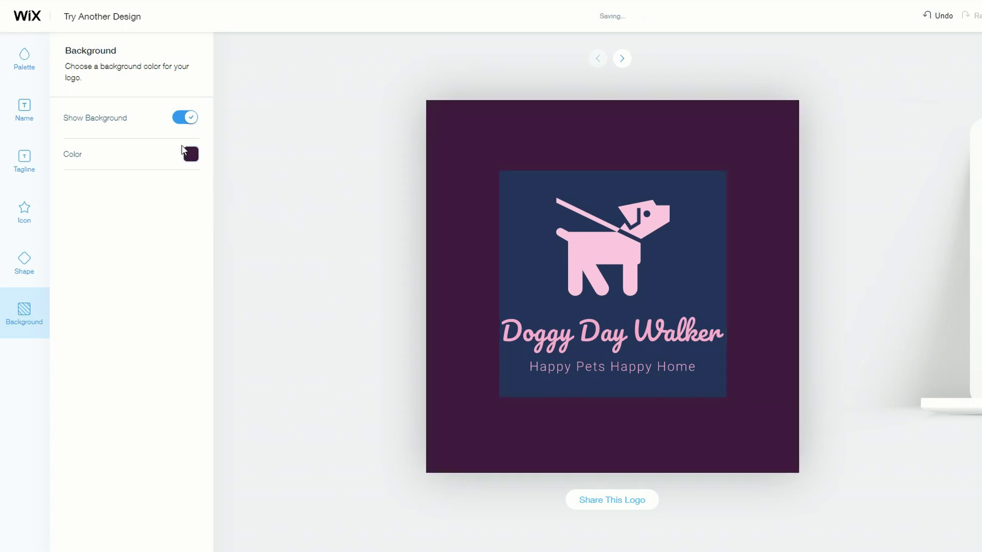
Turn off the navy square shape and proceed to the Get Your Logo page.
click(24, 263)
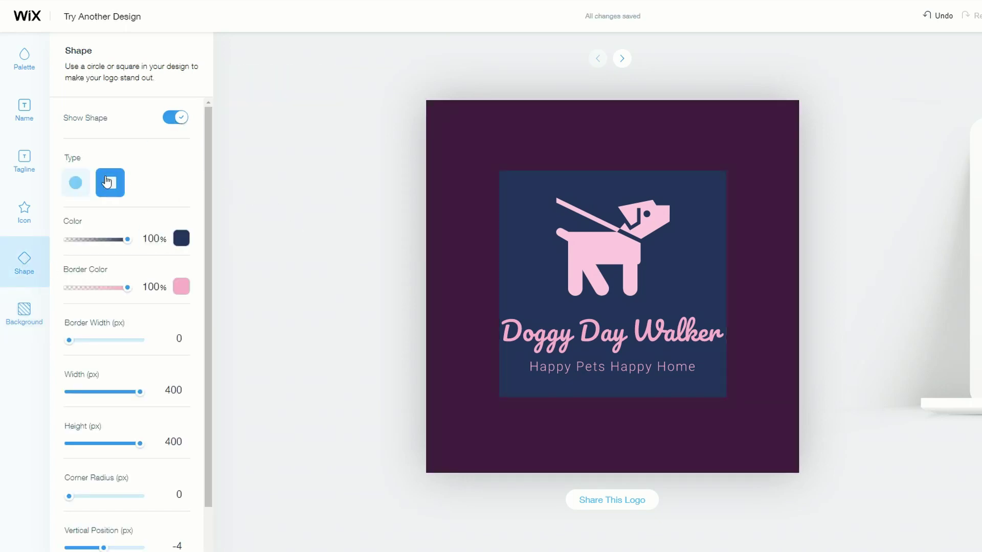
click(173, 121)
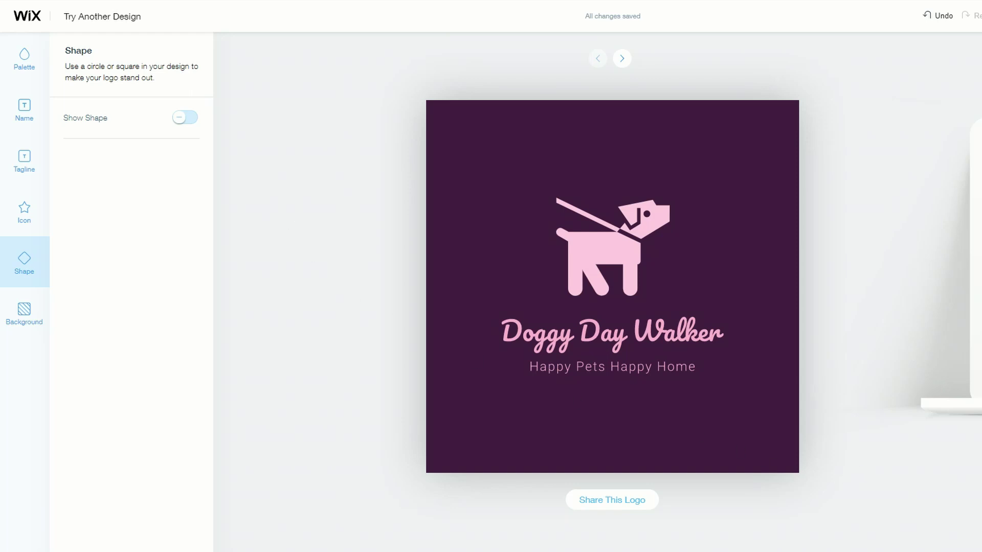
click(937, 79)
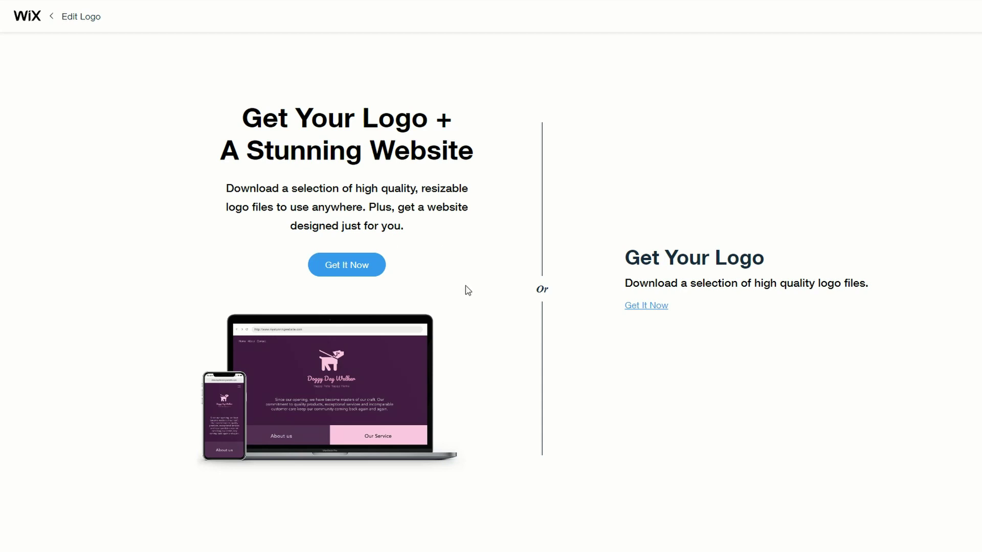
Show the logo-only plans: Advanced at US$50 and Basic at US$20.
click(650, 307)
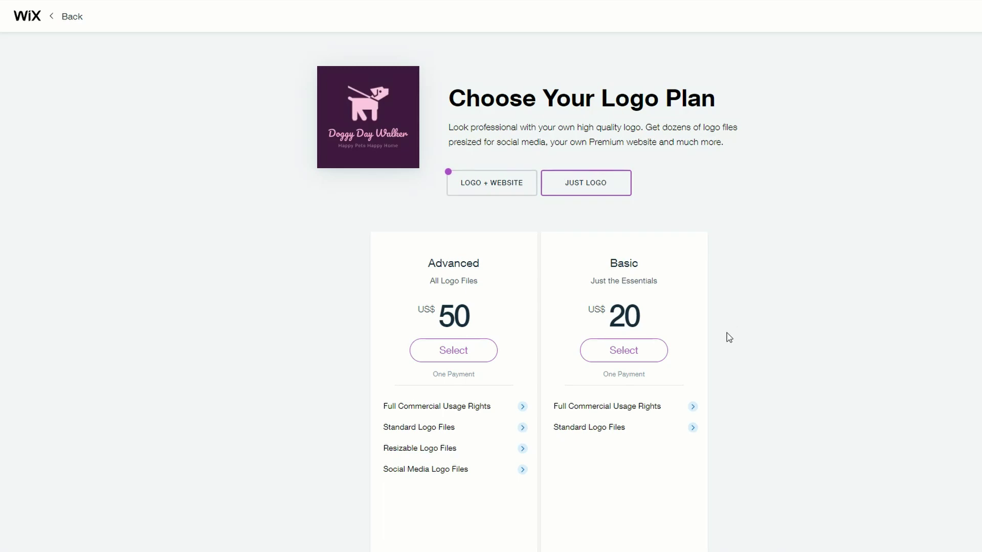
click(692, 428)
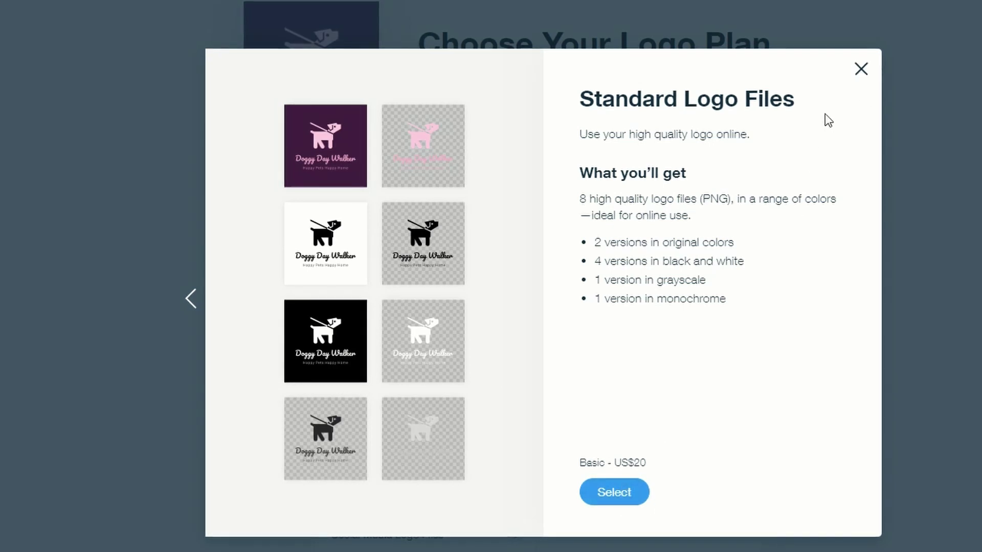
click(861, 69)
scroll(641, 390, down, 1)
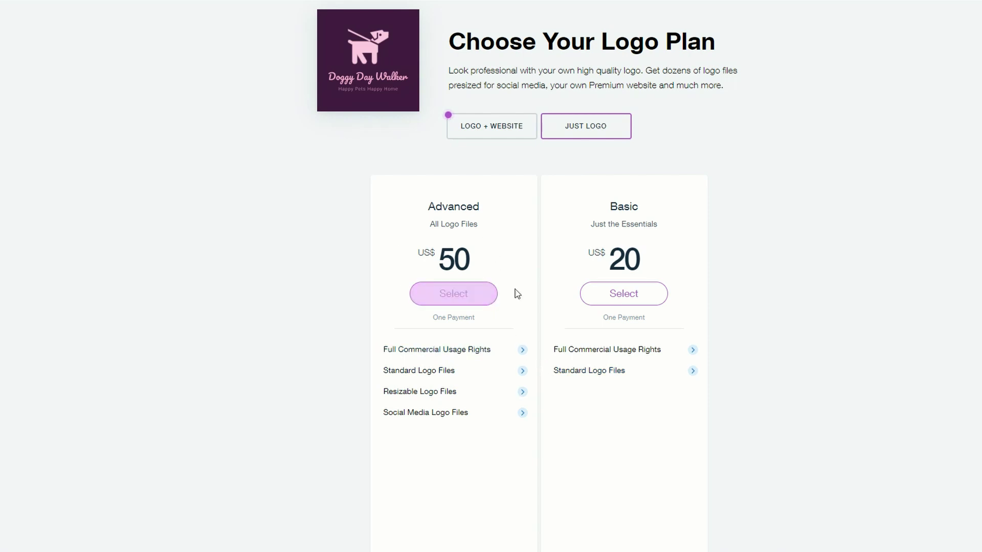
click(522, 392)
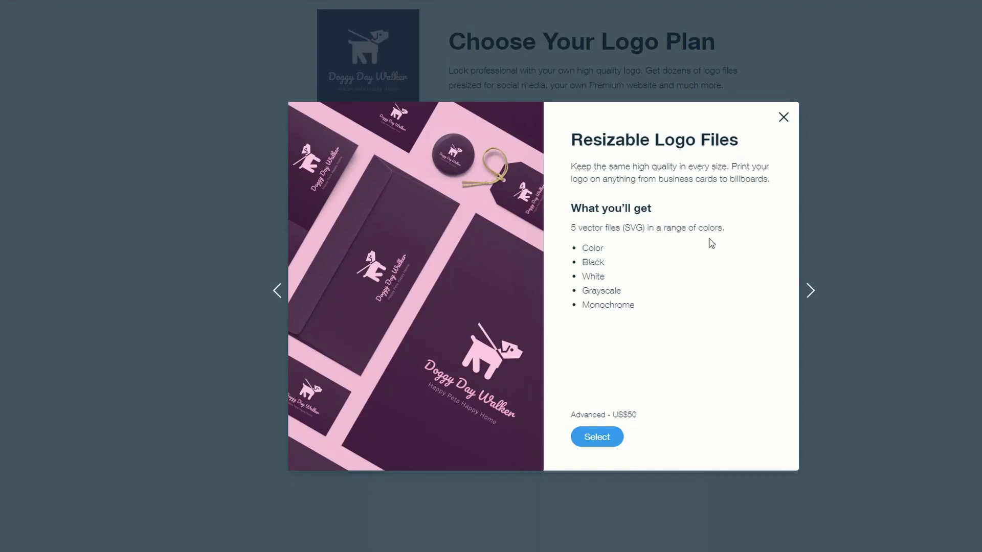
click(810, 291)
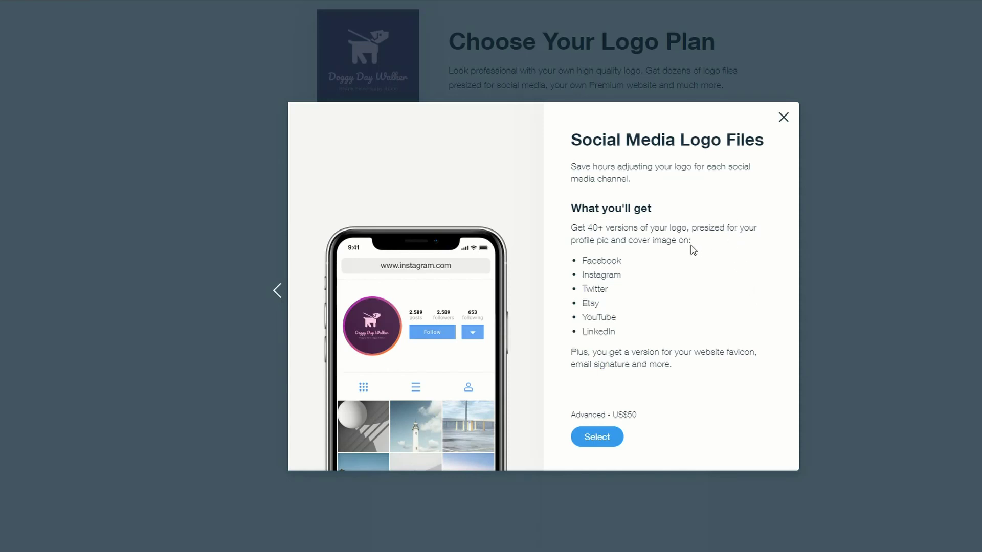
click(784, 118)
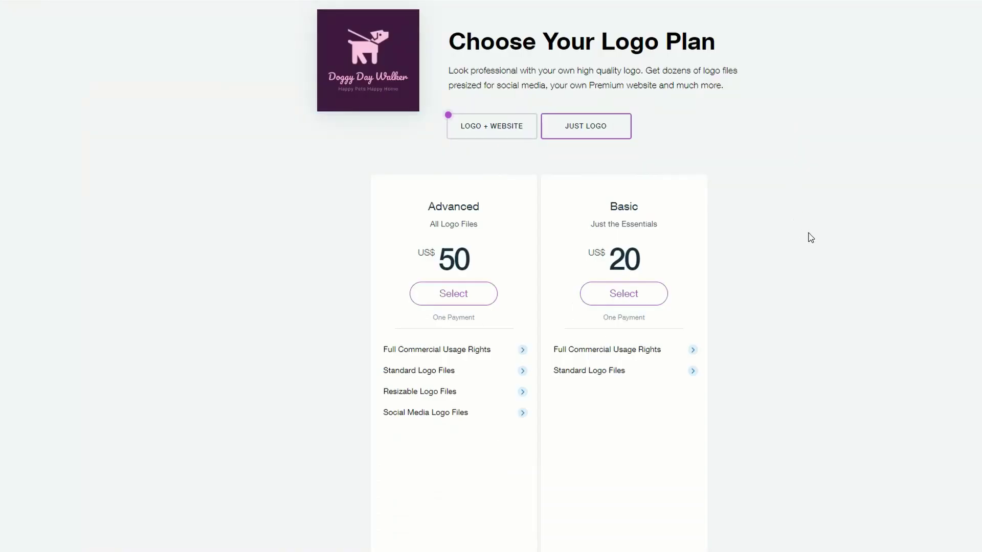
scroll(810, 236, up, 2)
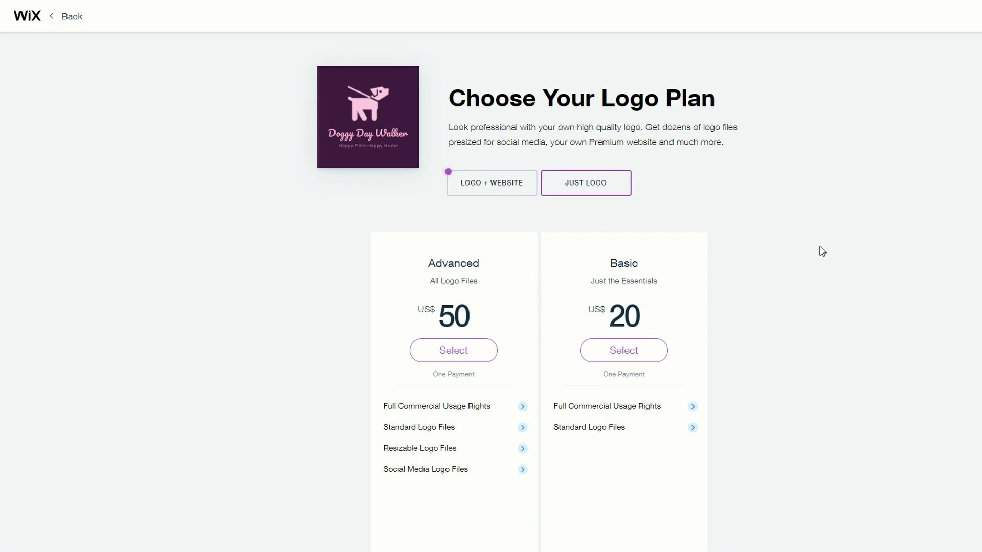
Switch to LOGO + WEBSITE plans and check the 250 Business Cards perk details.
click(500, 188)
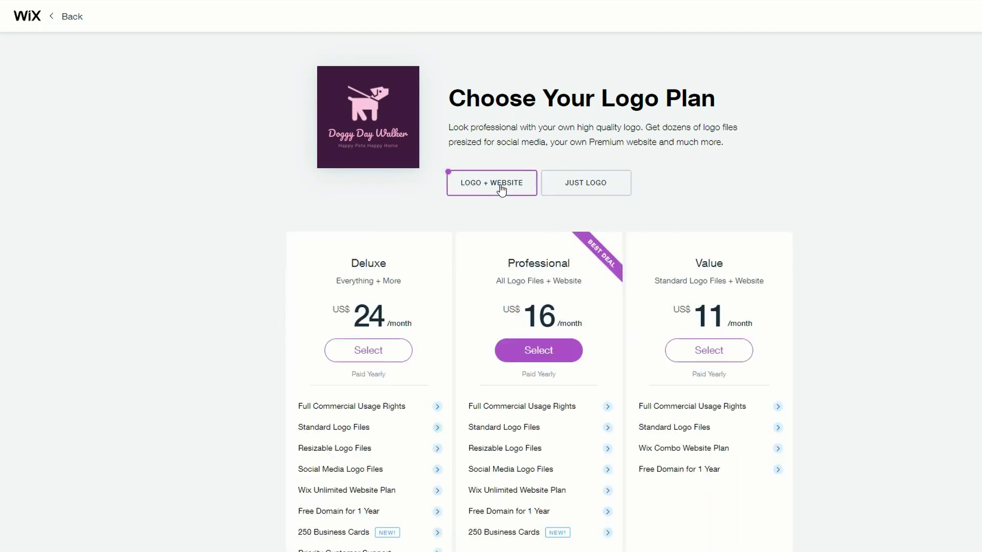
scroll(905, 235, down, 4)
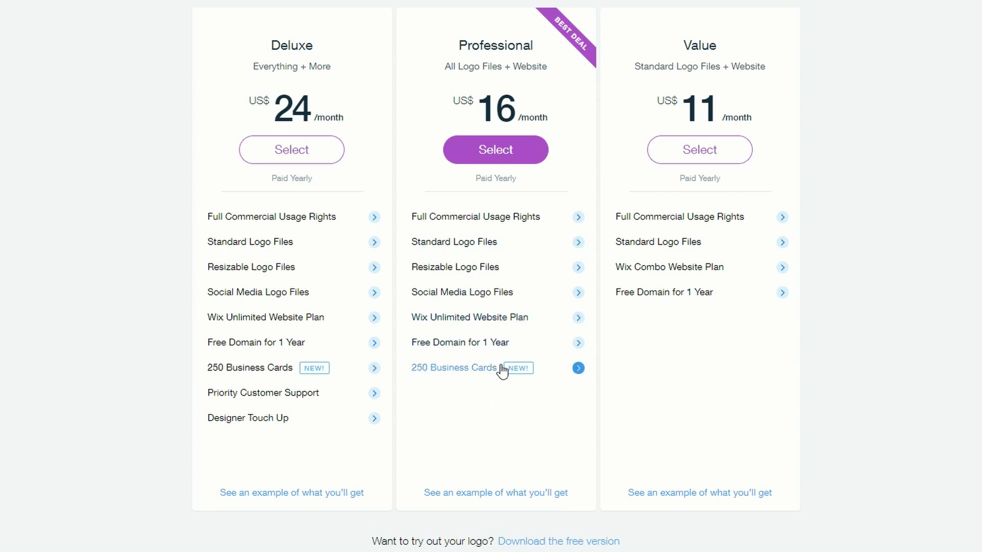
click(577, 369)
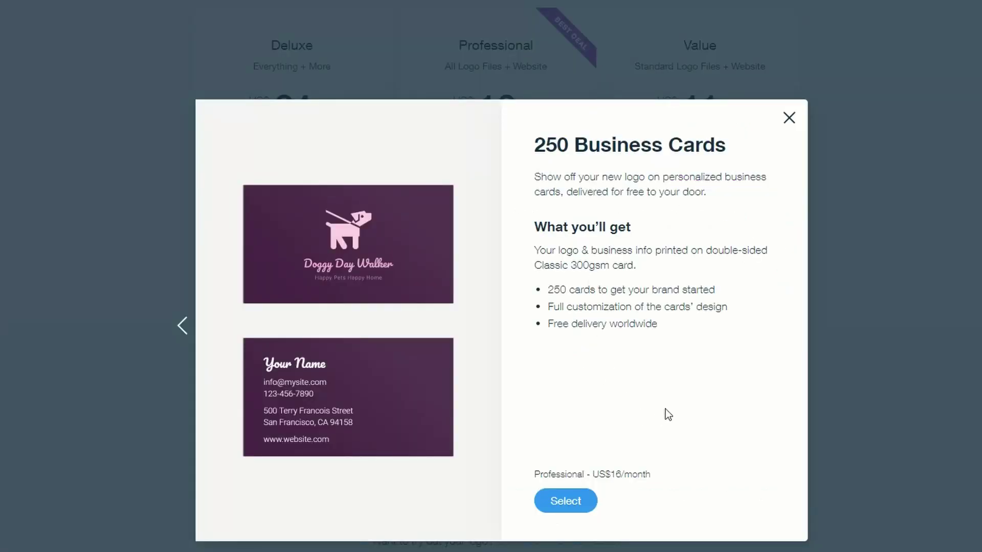
click(789, 119)
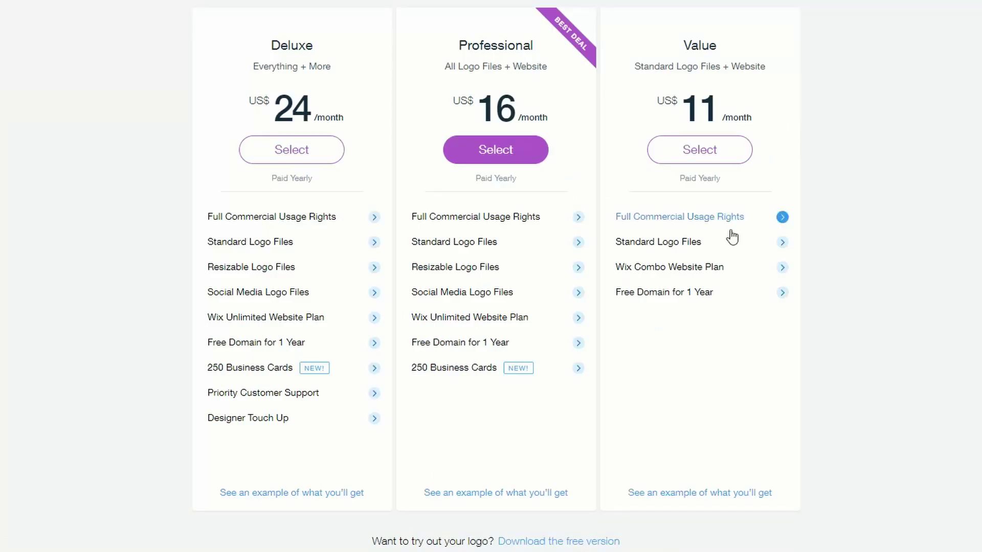